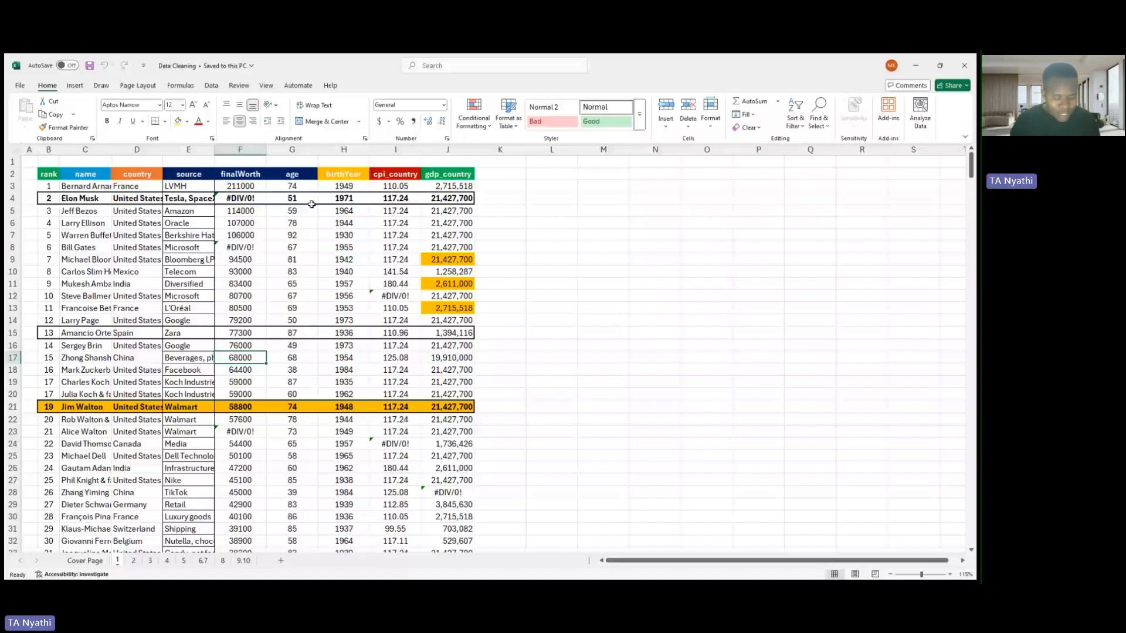
- Clear all formatting from the whole table on sheet 1 and open sheet 2
key("ctrl+a")
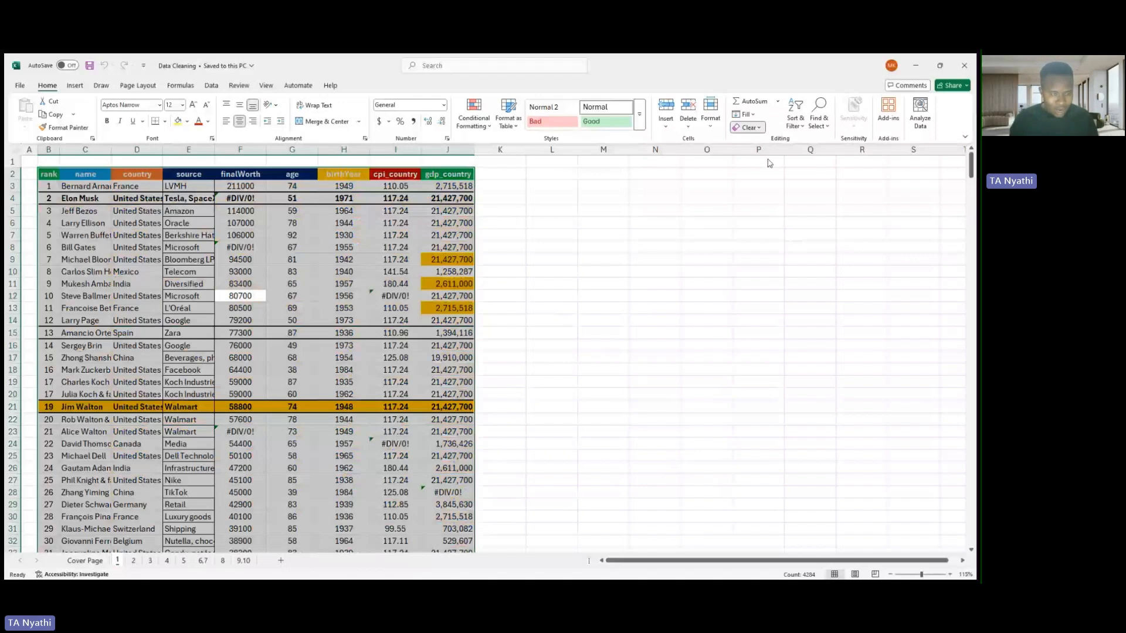
left_click(770, 163)
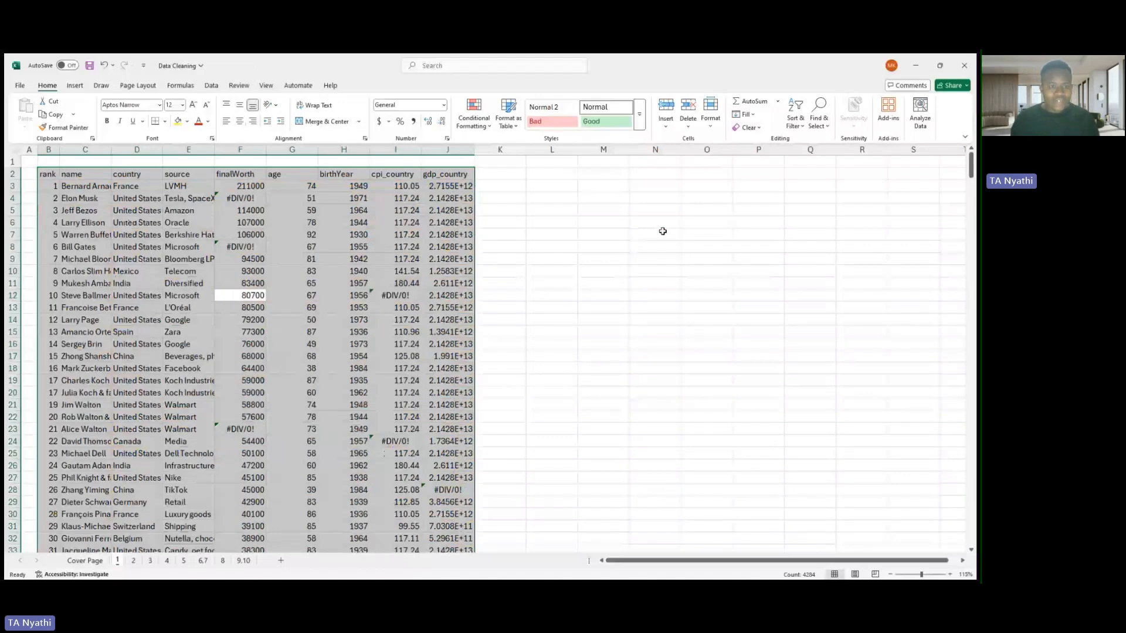
left_click(552, 283)
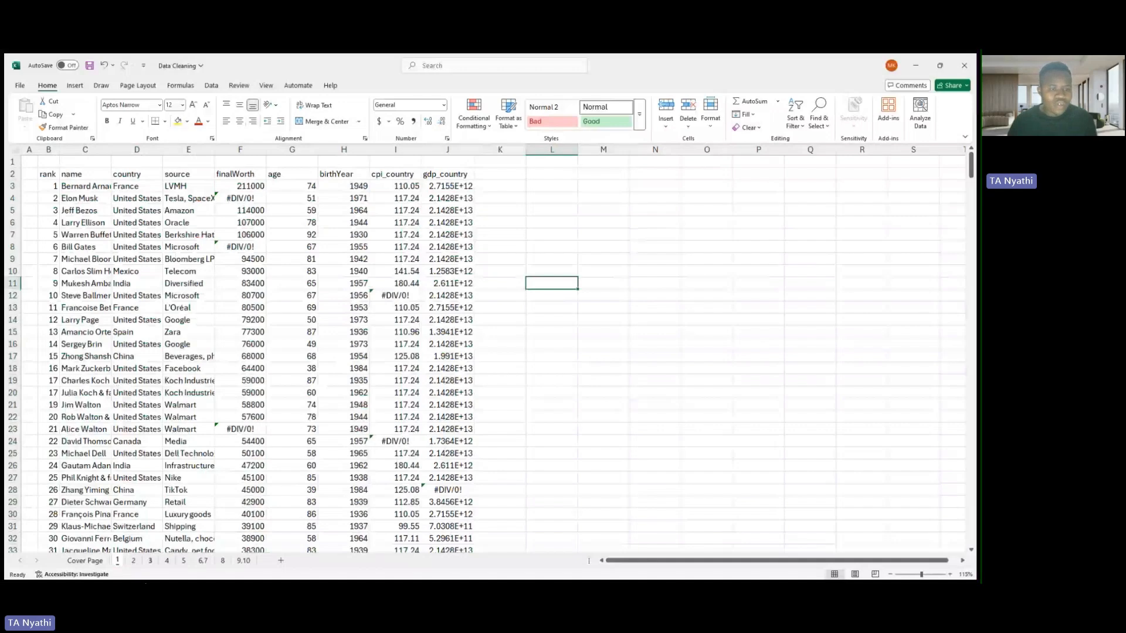
left_click(133, 561)
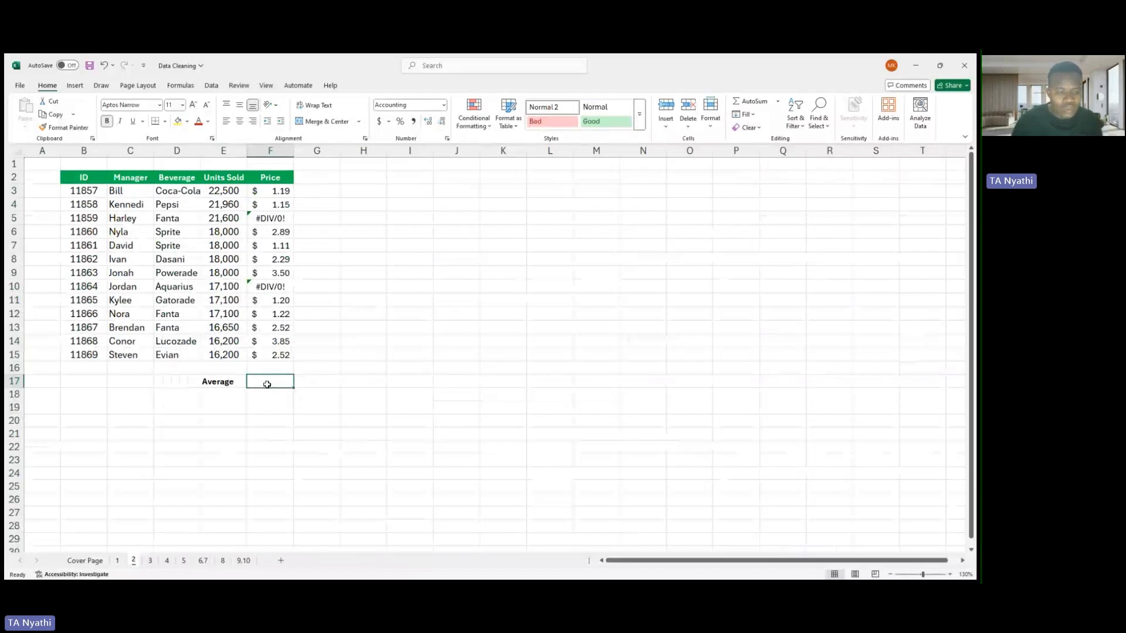
- Enter the formula =AVERAGE(F3:F15) in cell F17 to average the Price column
type("=av")
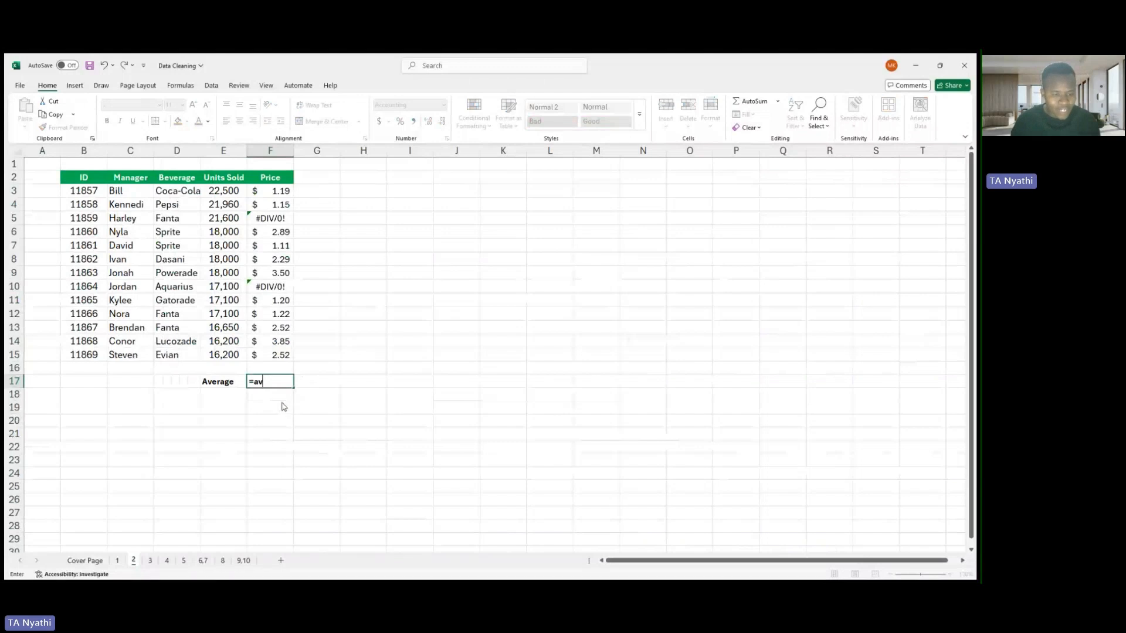
key("Tab")
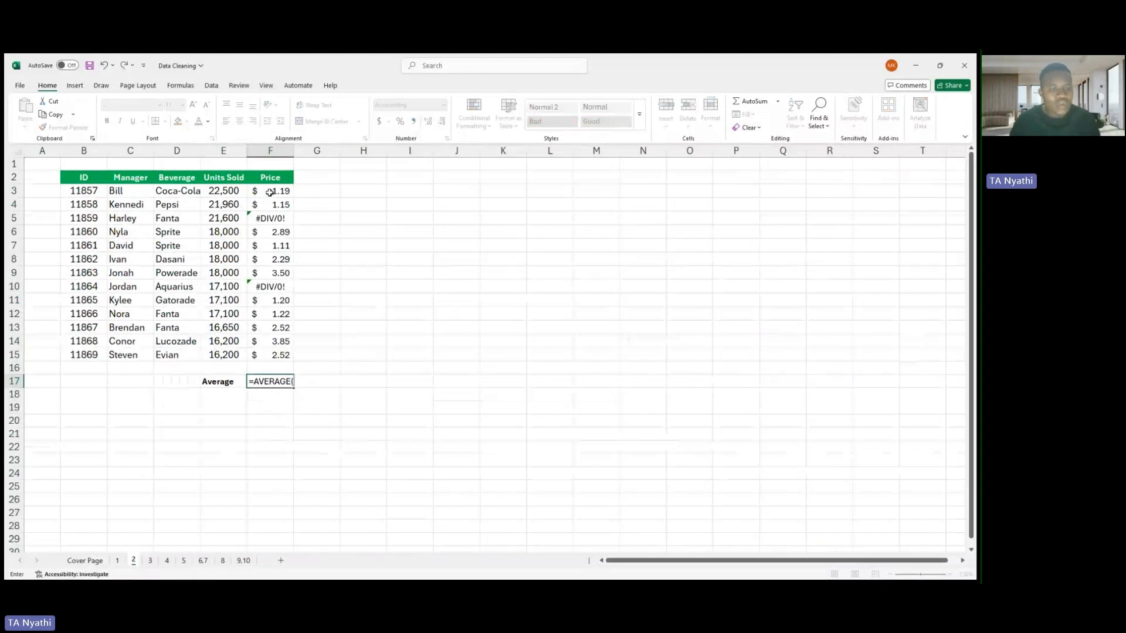
left_click_drag(270, 193, 283, 353)
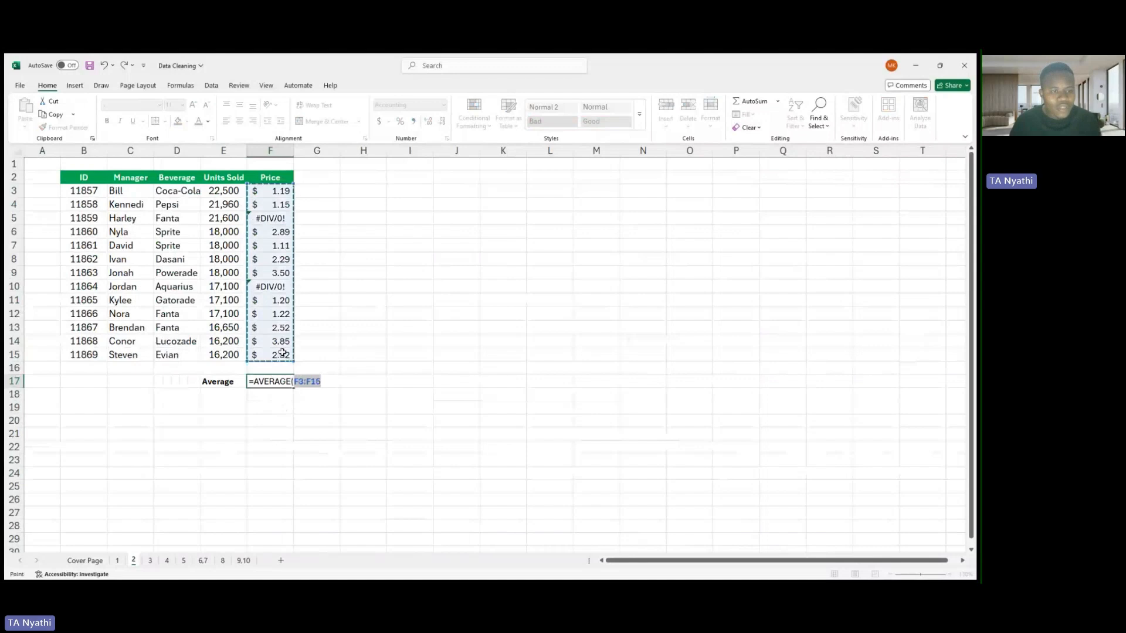
type(")")
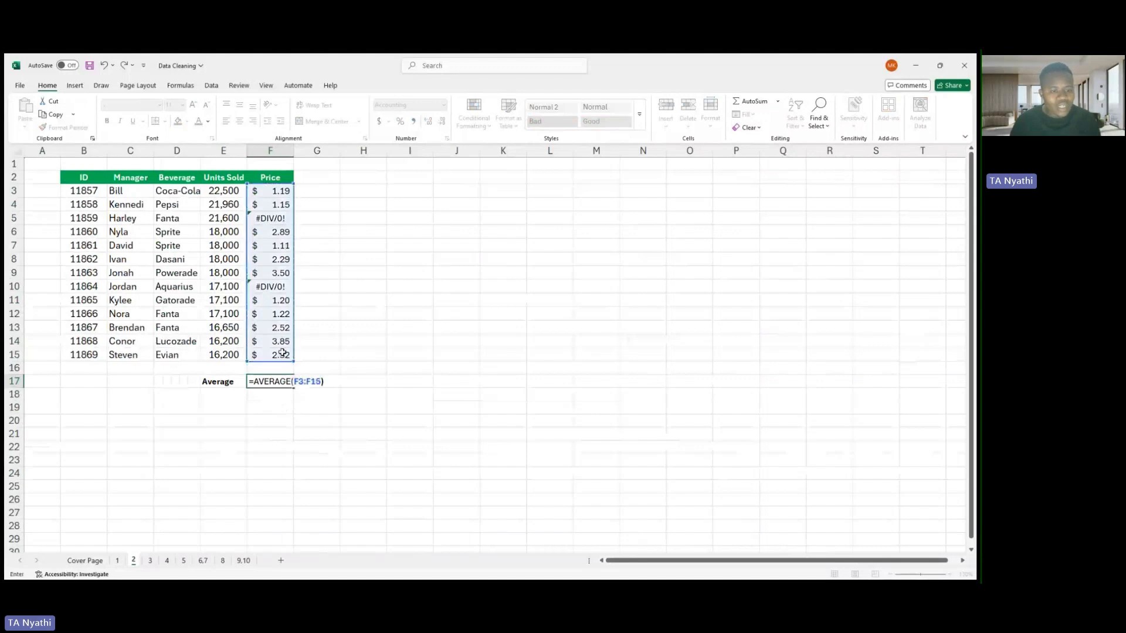
key("Return")
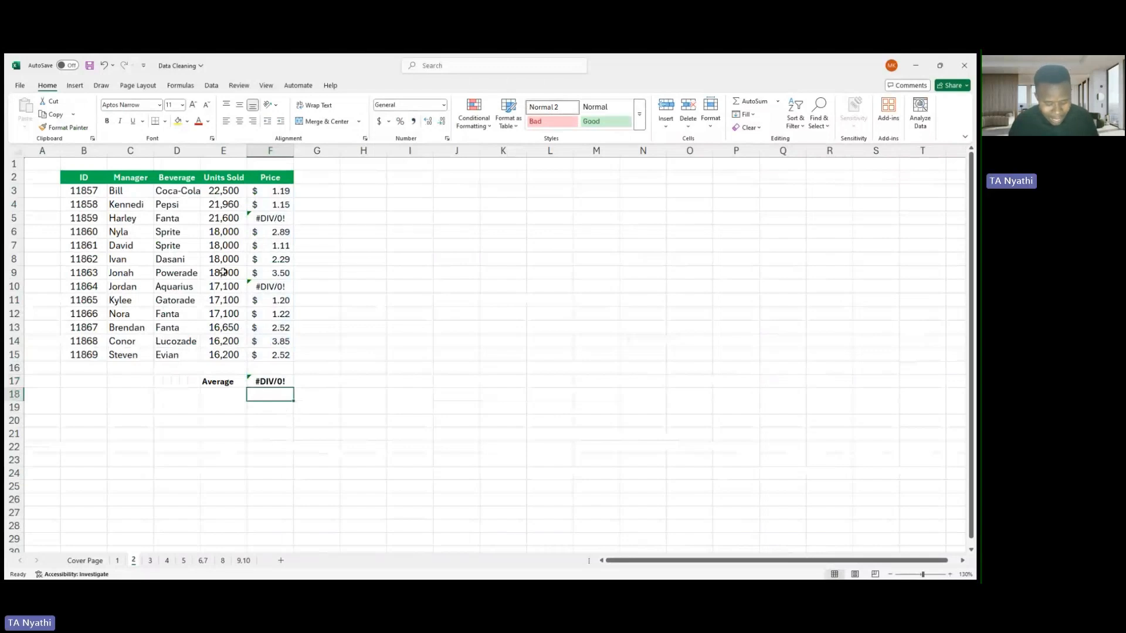
- Replace the formula in F17 with =AGGREGATE(1,6,F3:F15) to average the prices while ignoring error values
double_click(265, 381)
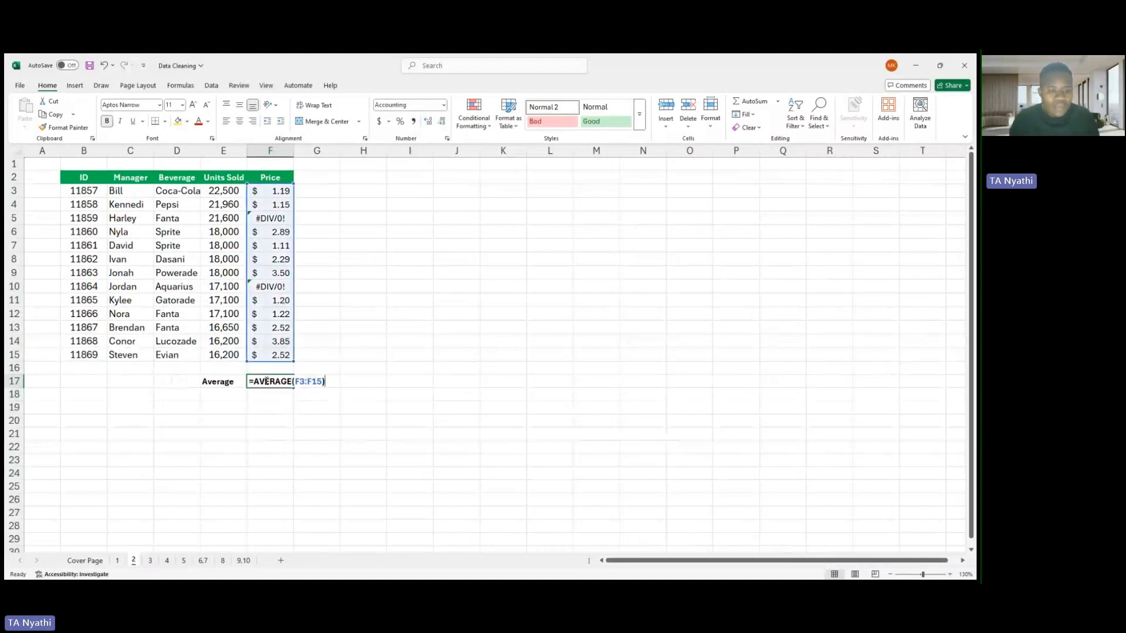
key("BackSpace")
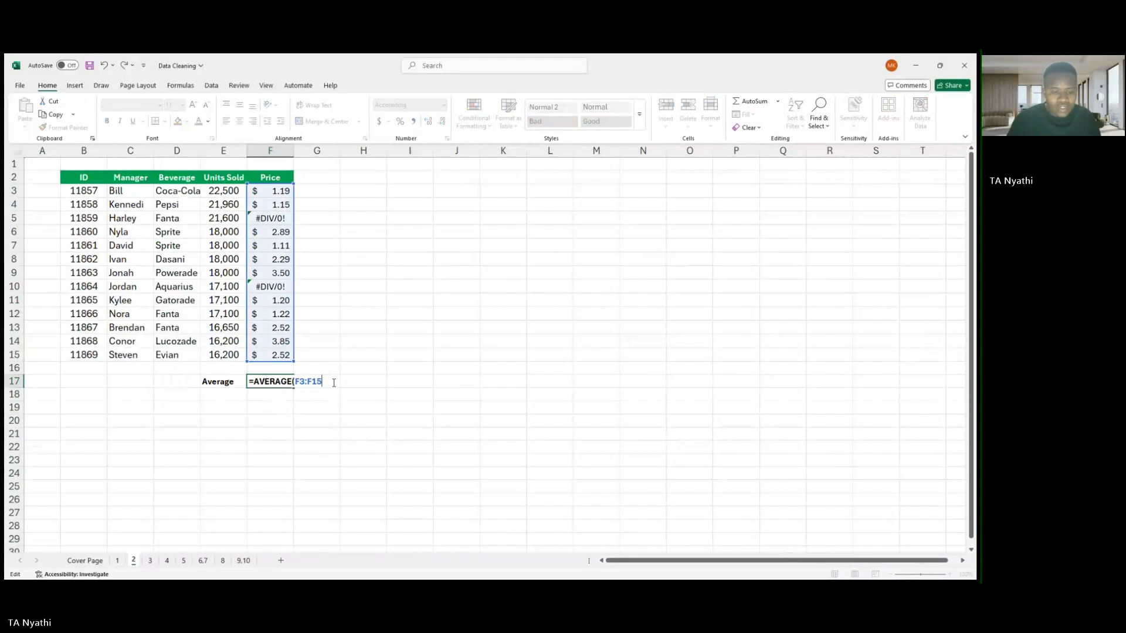
key("BackSpace")
key("BackSpace")
key("BackSpace")
key("BackSpace")
key("BackSpace")
key("BackSpace")
key("BackSpace")
key("BackSpace")
key("BackSpace")
key("BackSpace")
key("BackSpace")
key("BackSpace")
key("BackSpace")
key("BackSpace")
key("BackSpace")
type("=")
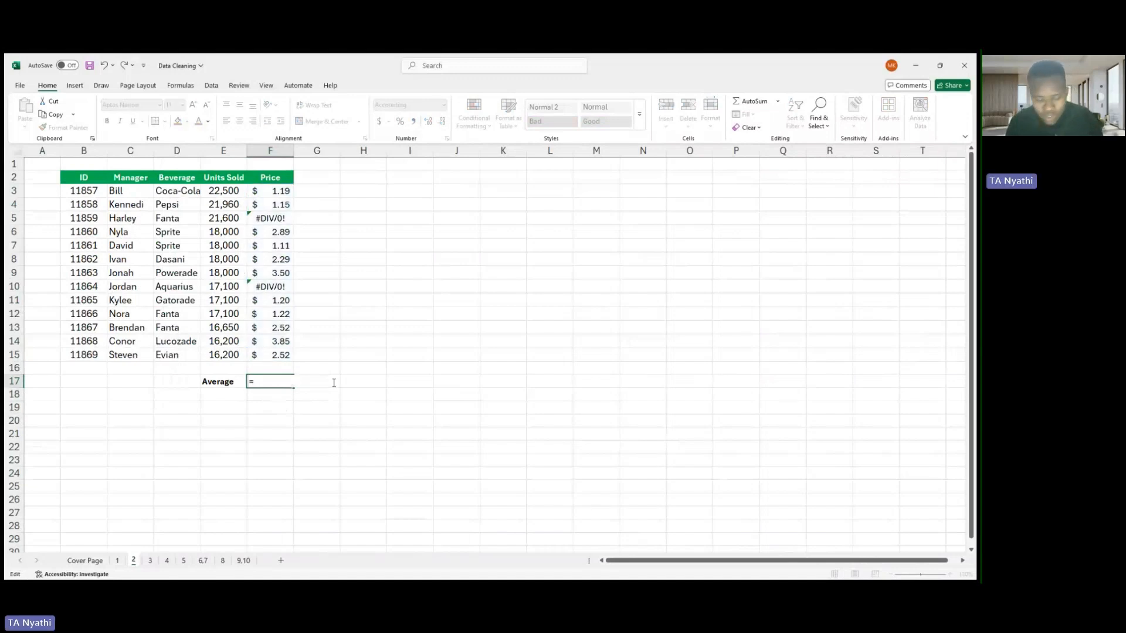
type("agg")
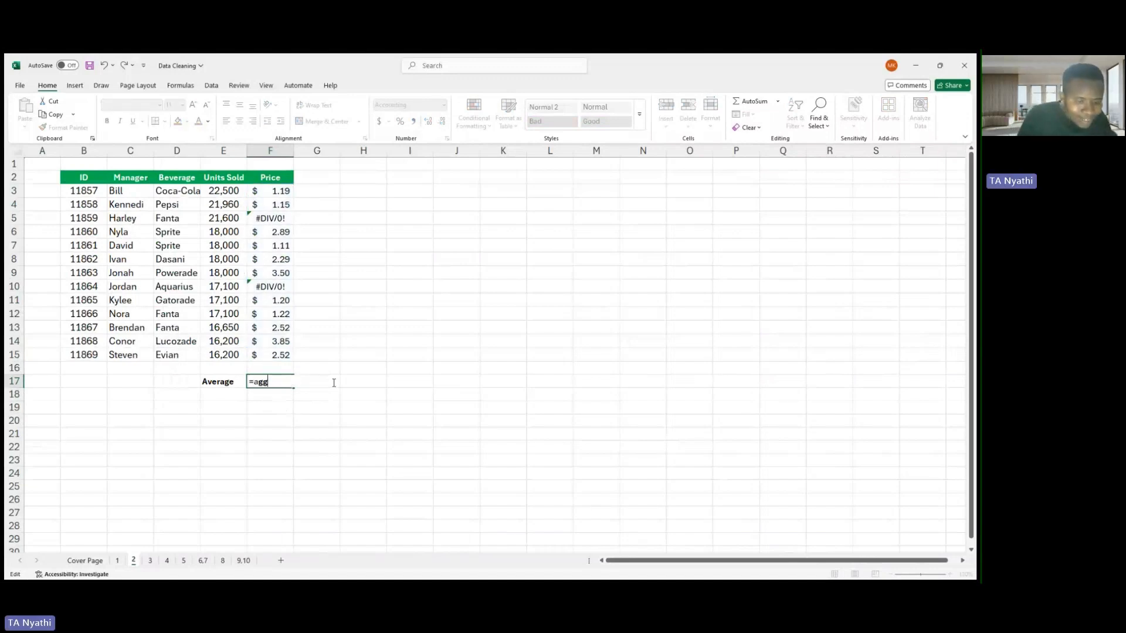
type("r")
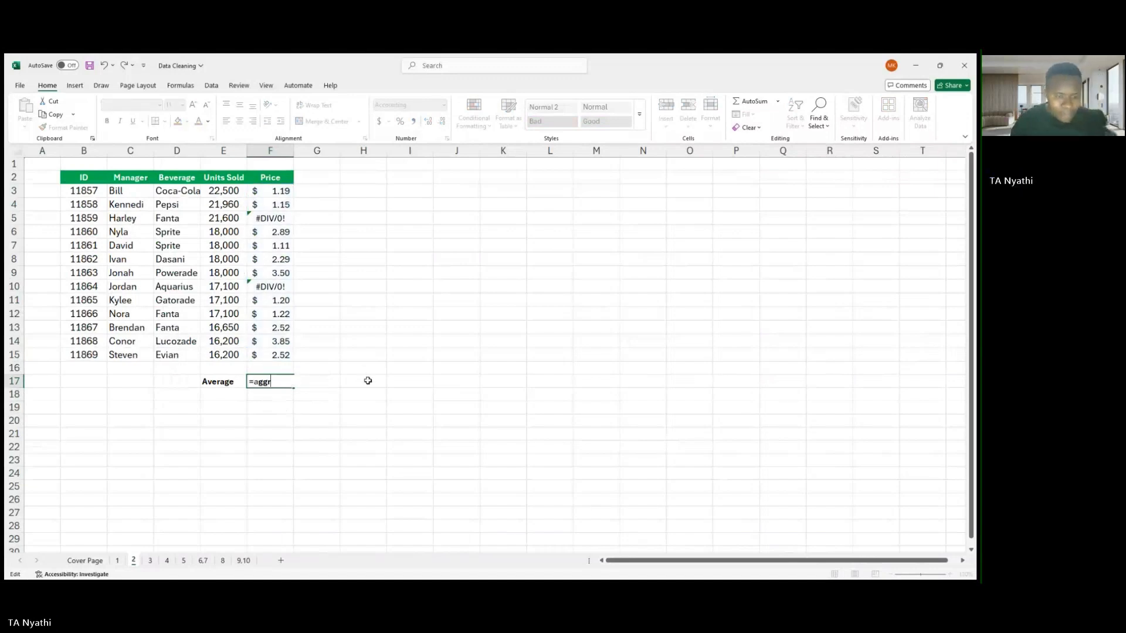
double_click(280, 399)
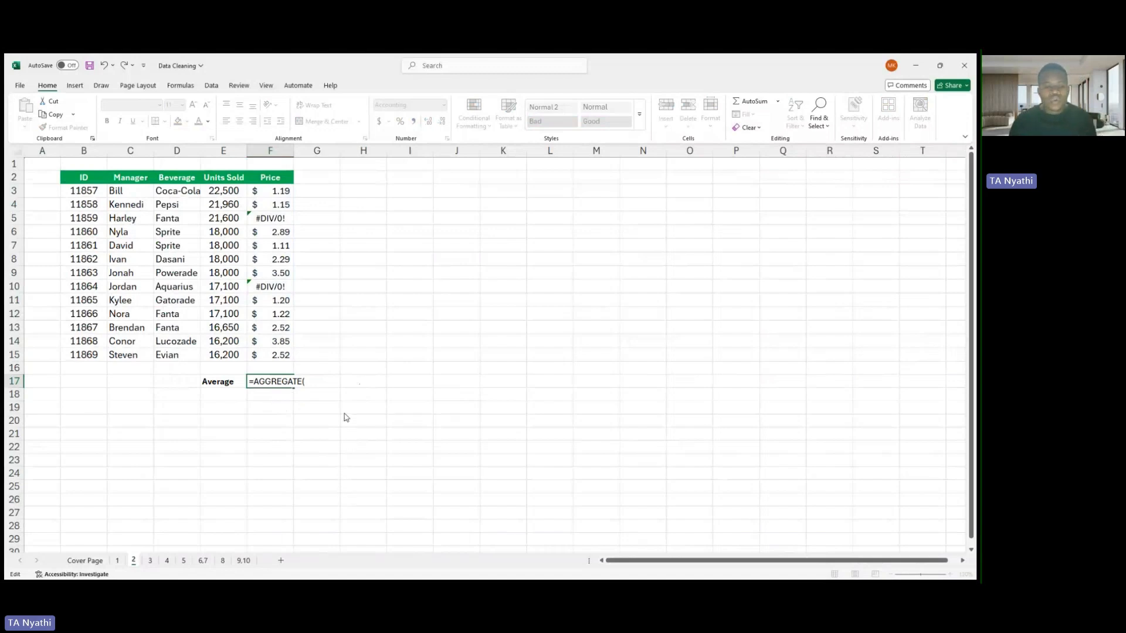
type("1,")
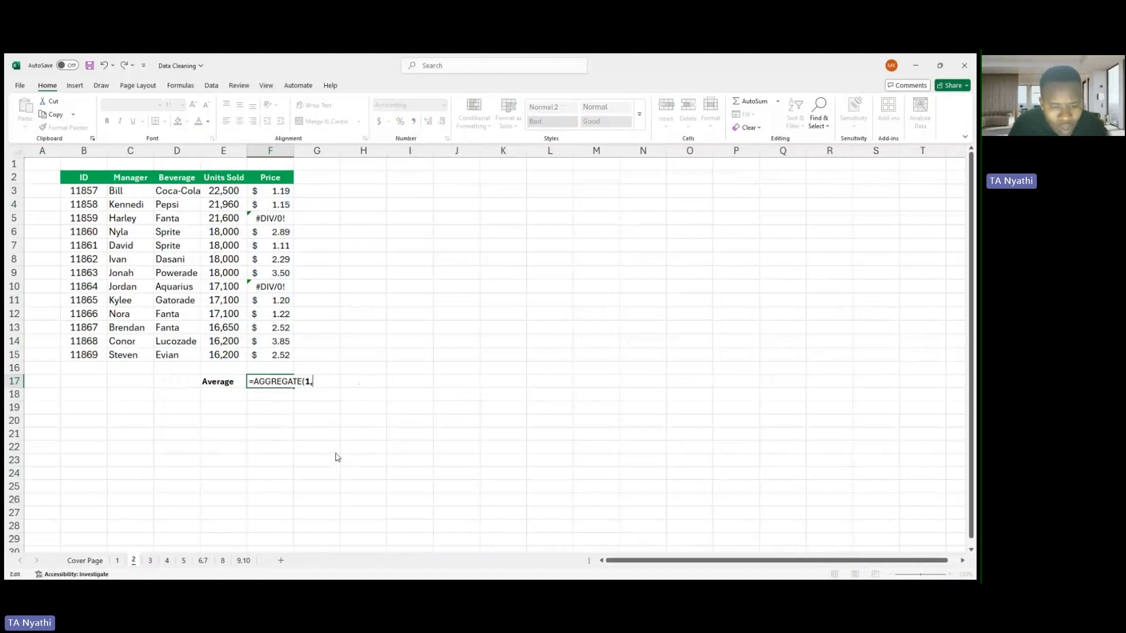
type("6,")
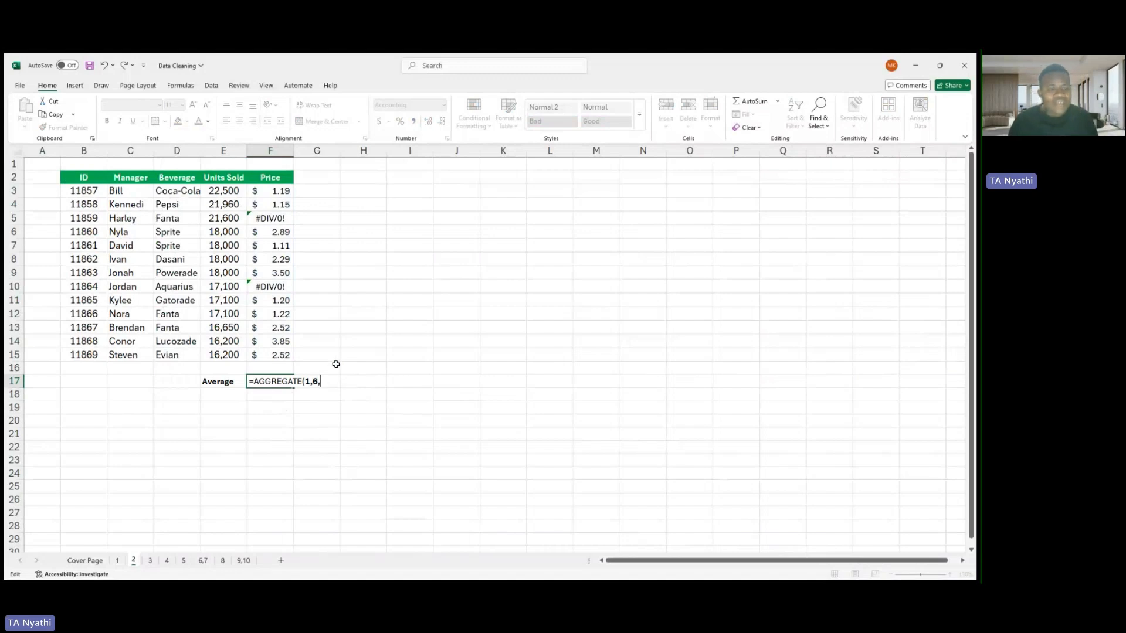
left_click_drag(279, 191, 283, 351)
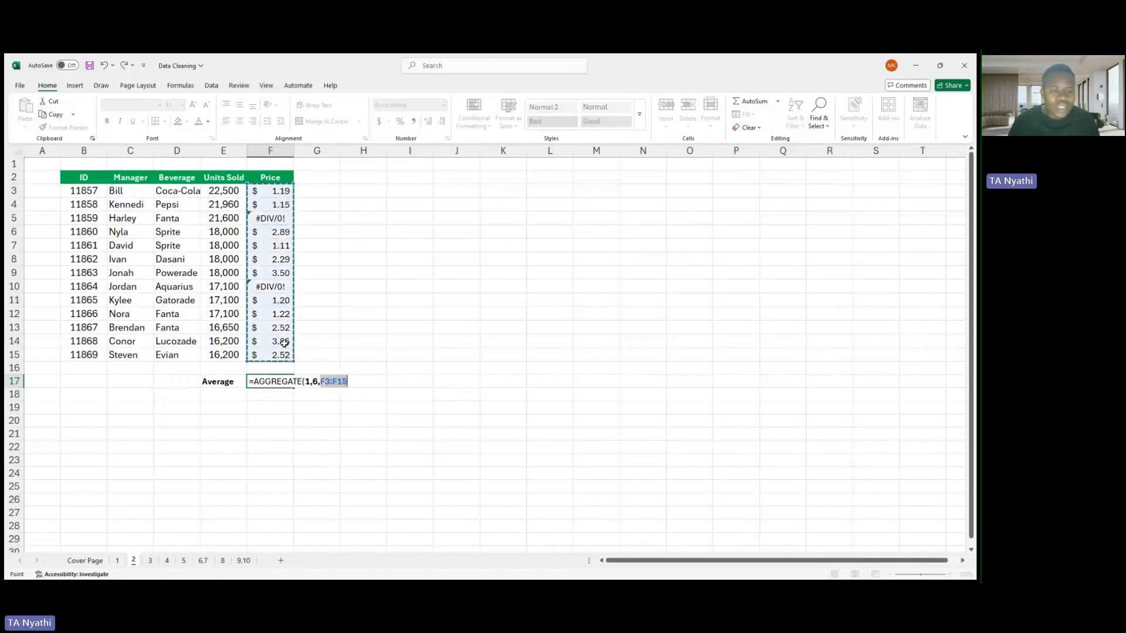
type(")")
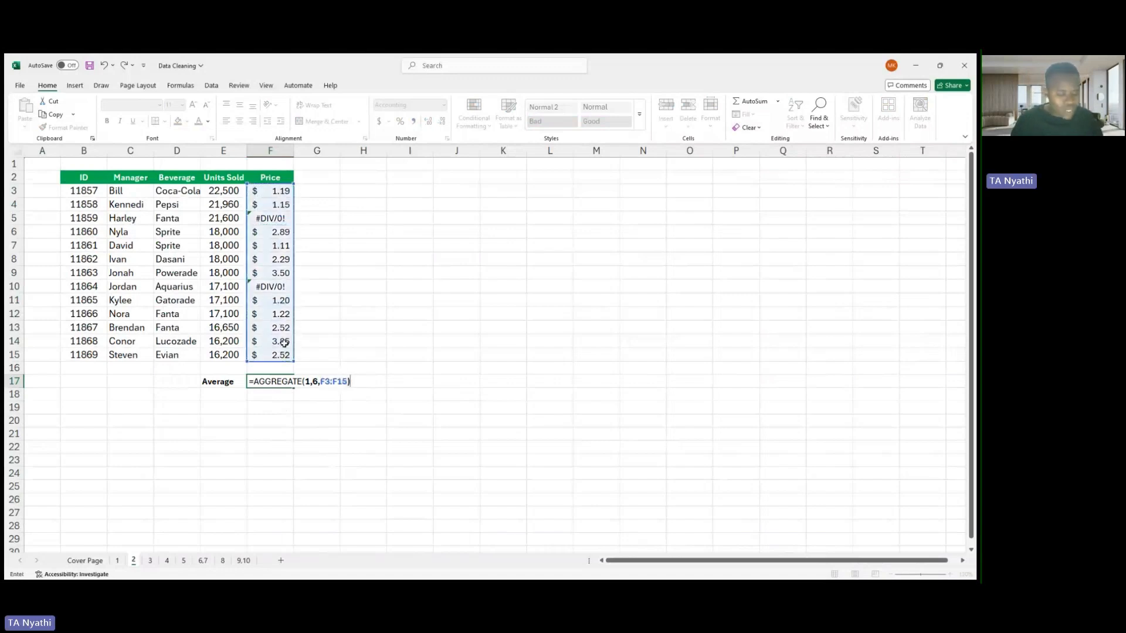
key("Return")
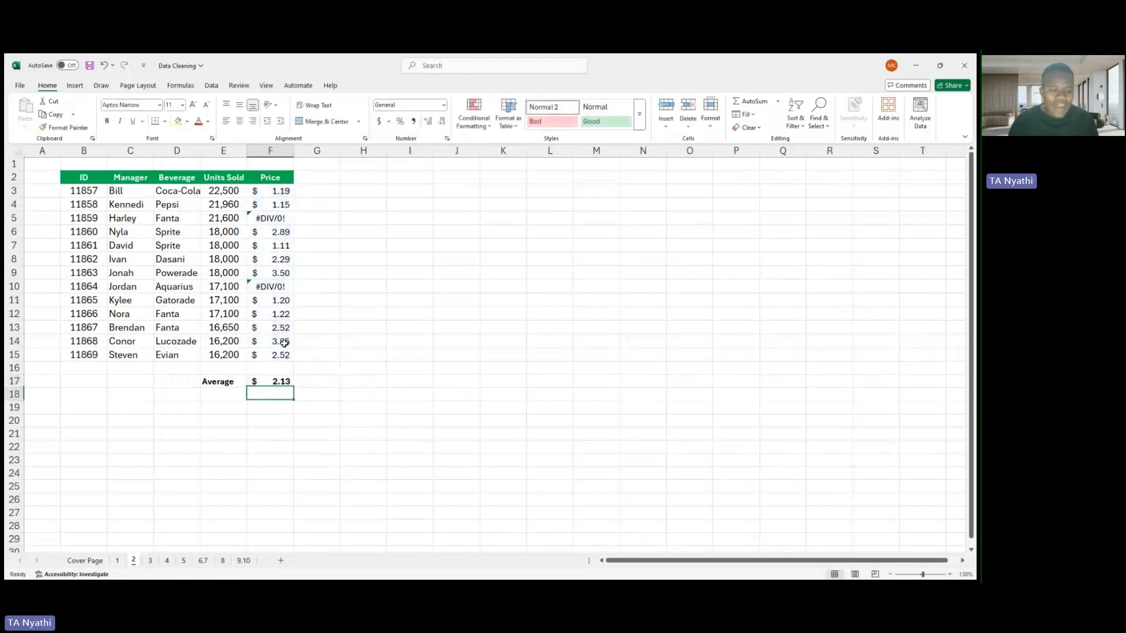
- Add a note reading "Exclude errors" to the average price cell F17
left_click(277, 385)
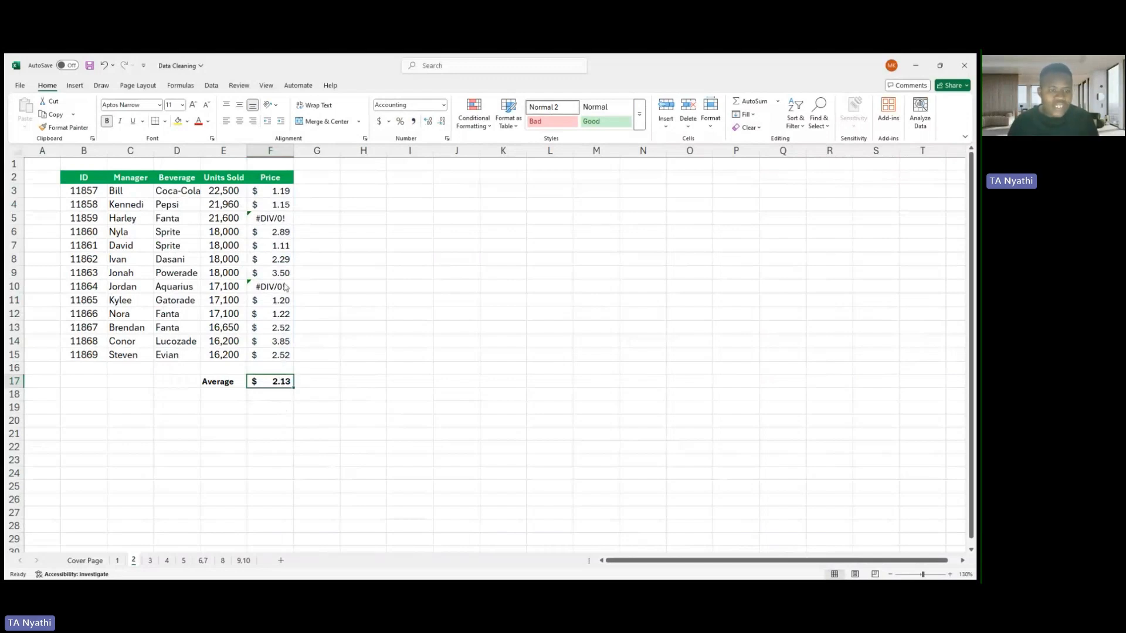
key("shift+F2")
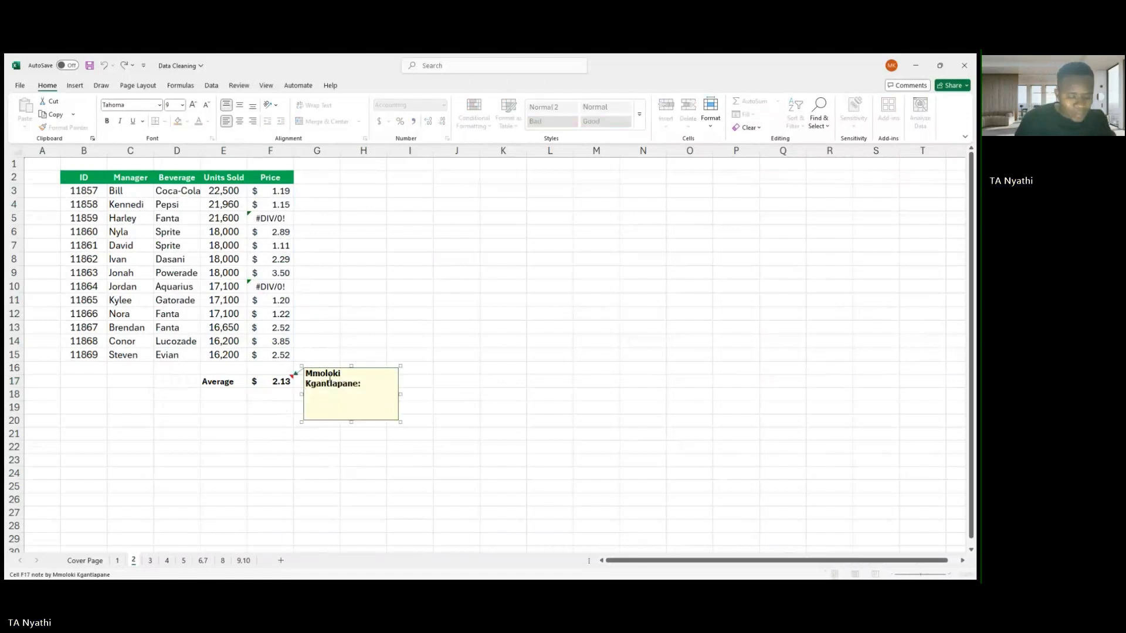
type("E")
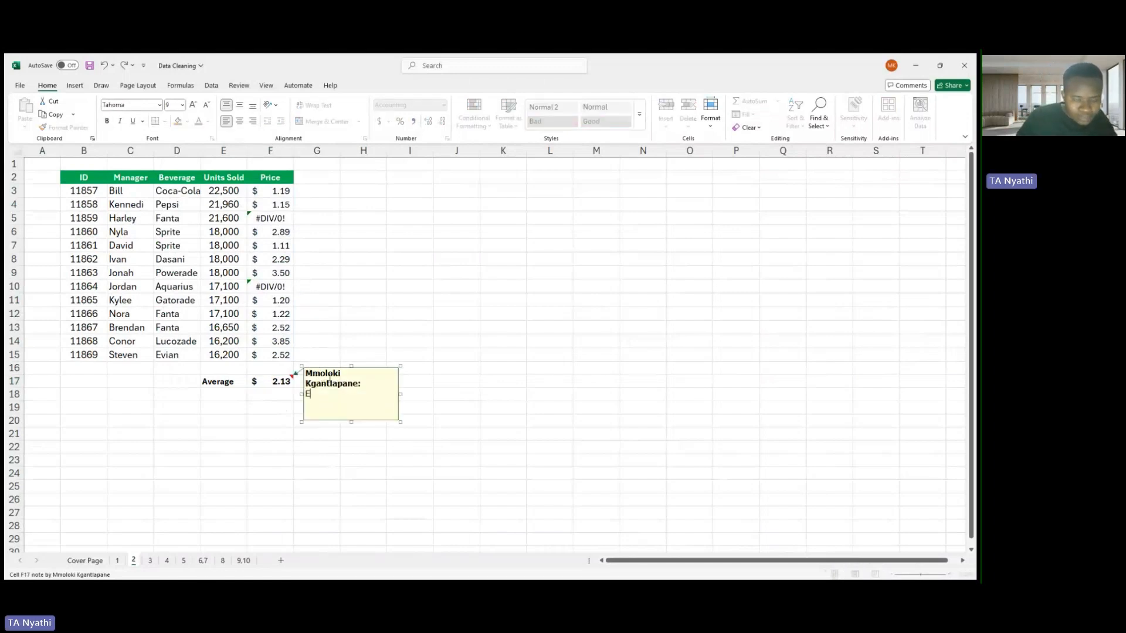
type("xclude")
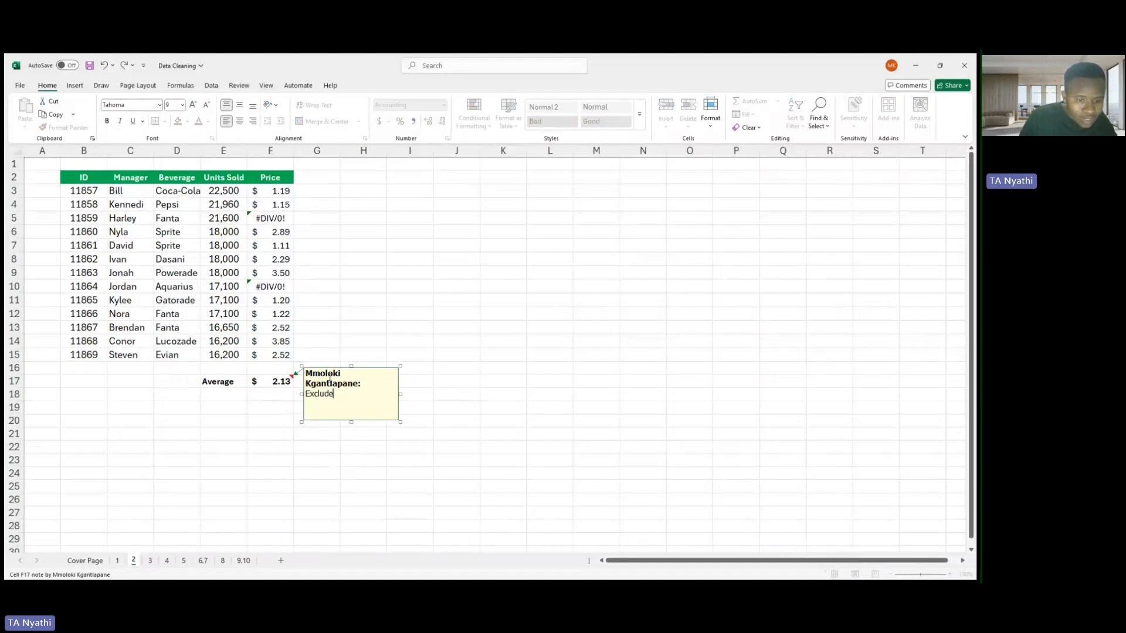
type(" err")
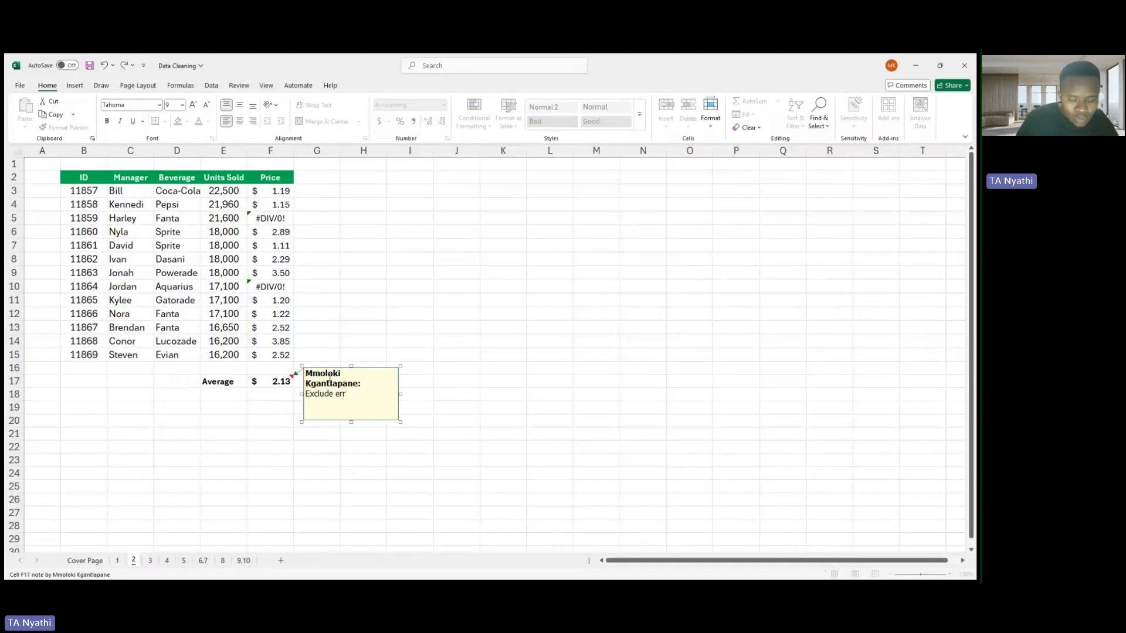
type("ors")
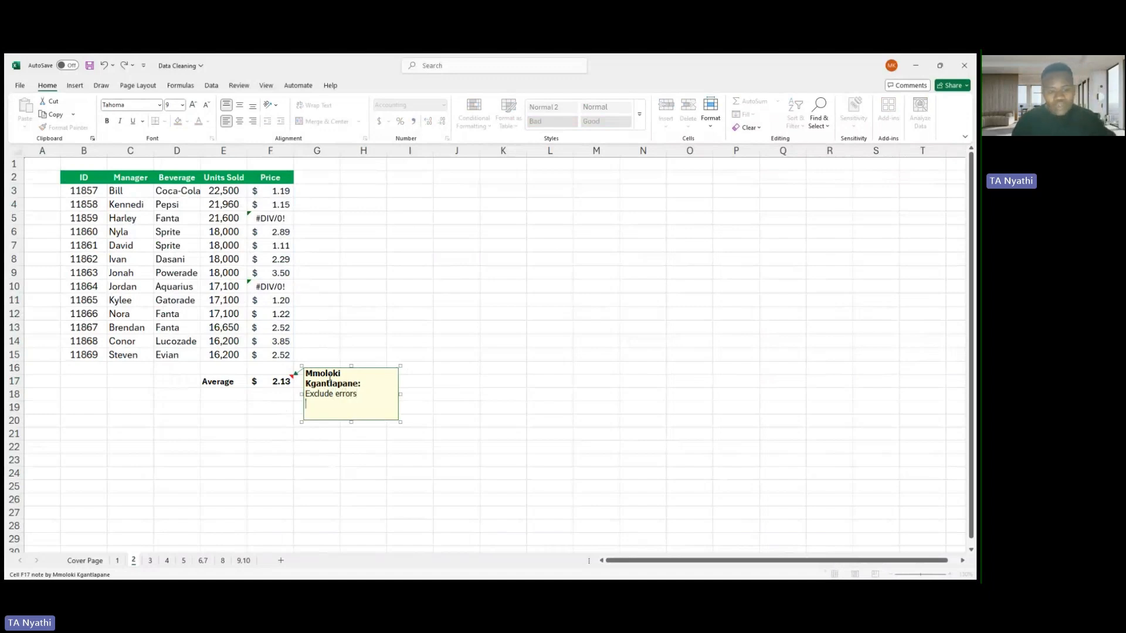
left_click(452, 357)
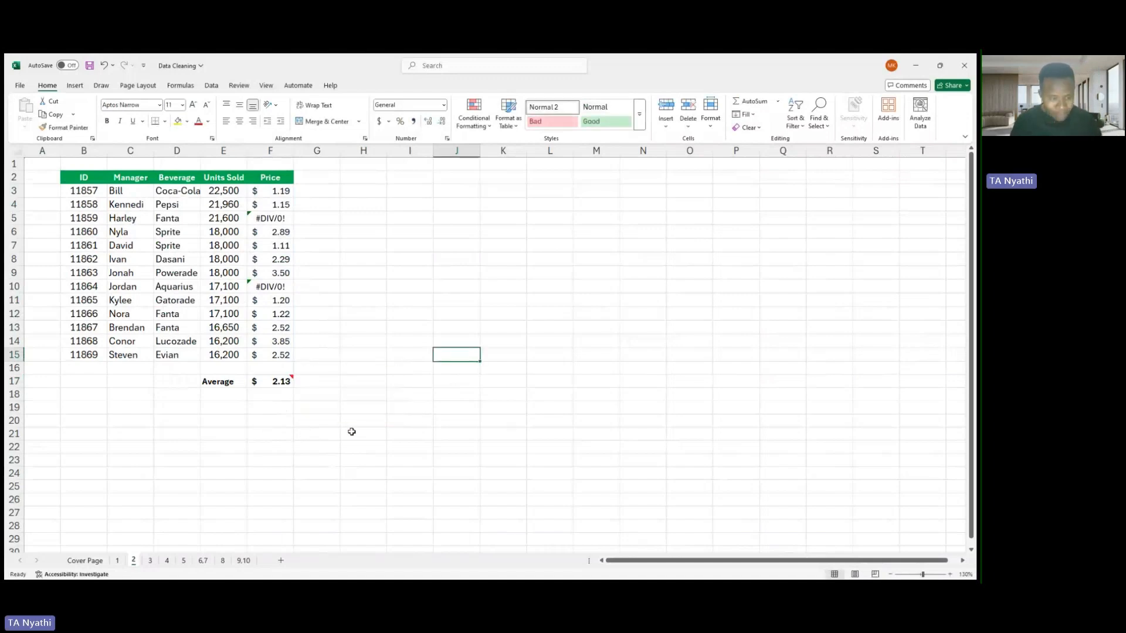
- Open sheet 3 and check how far the name column extends, from its first entry to its last row
left_click(151, 564)
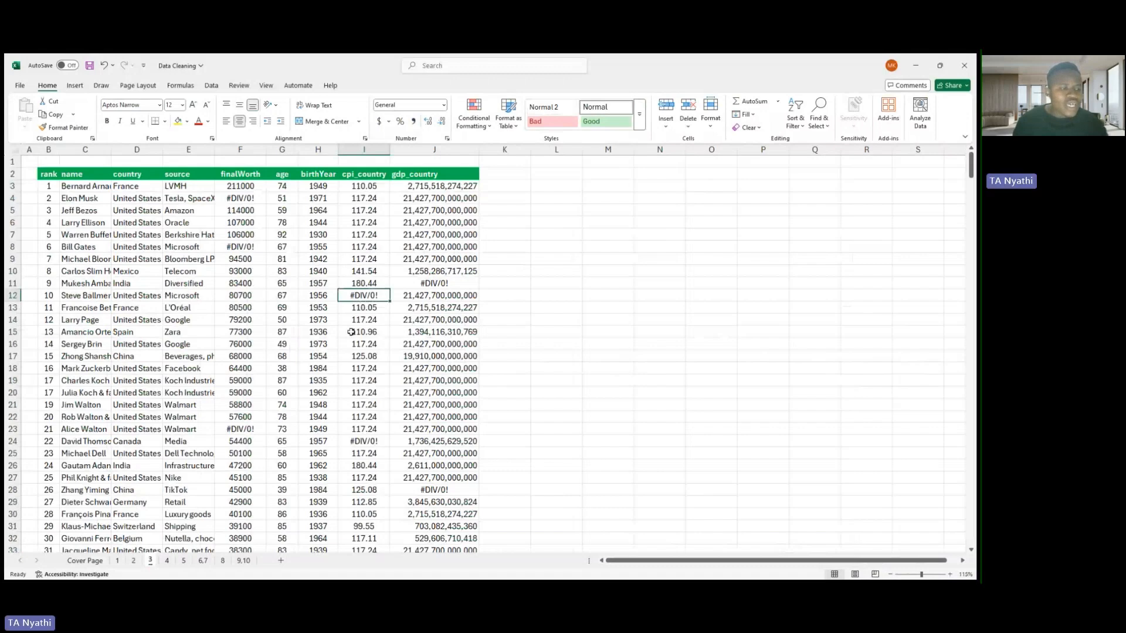
left_click(85, 186)
key("ctrl+shift+Down")
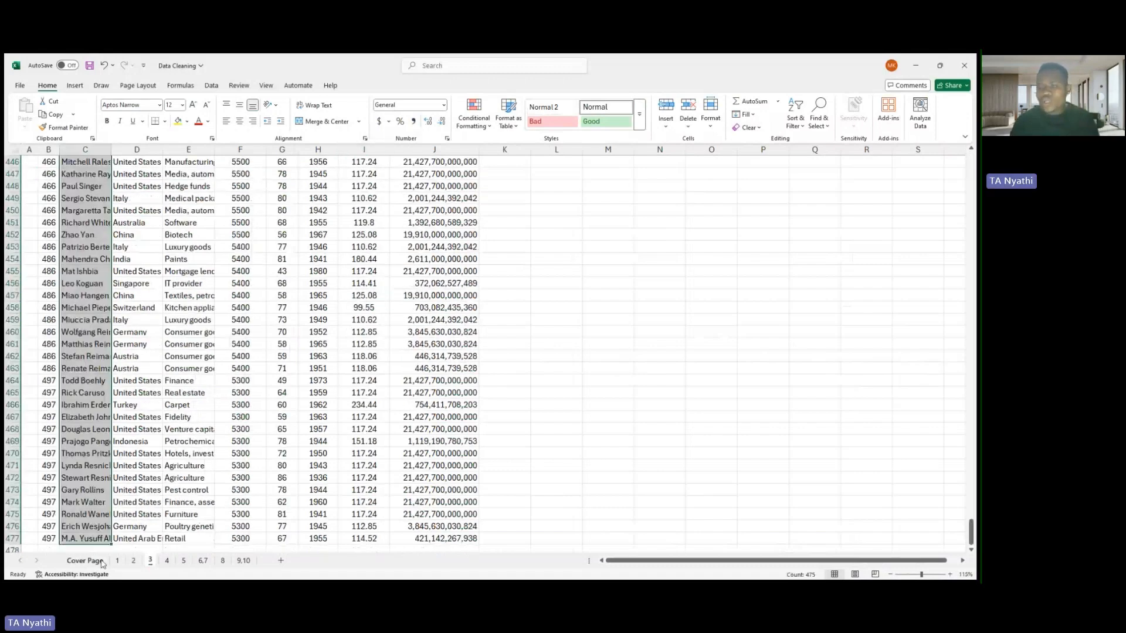
left_click_drag(971, 532, 955, 154)
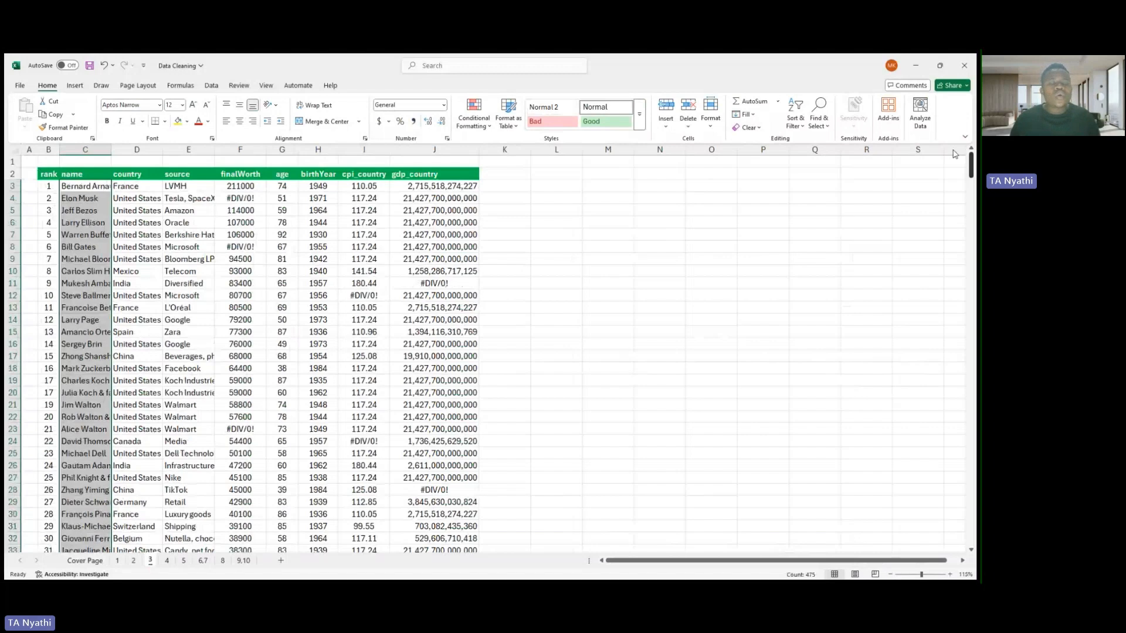
left_click(188, 332)
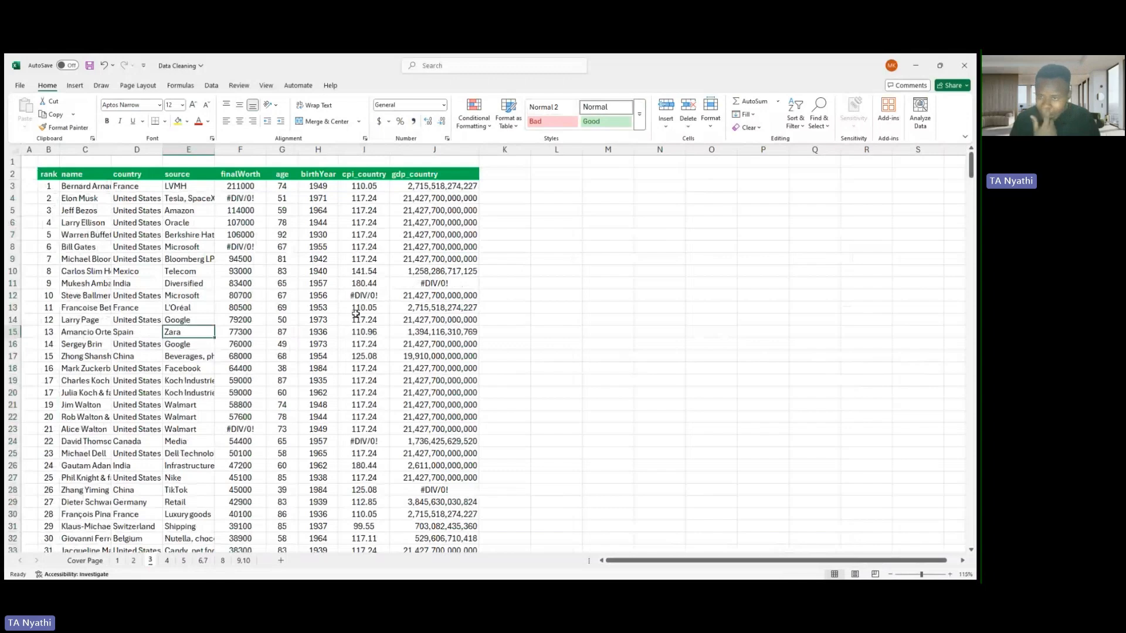
- Select all error cells in the table on sheet 3 and highlight them with bold text and a yellow fill
key("ctrl+a")
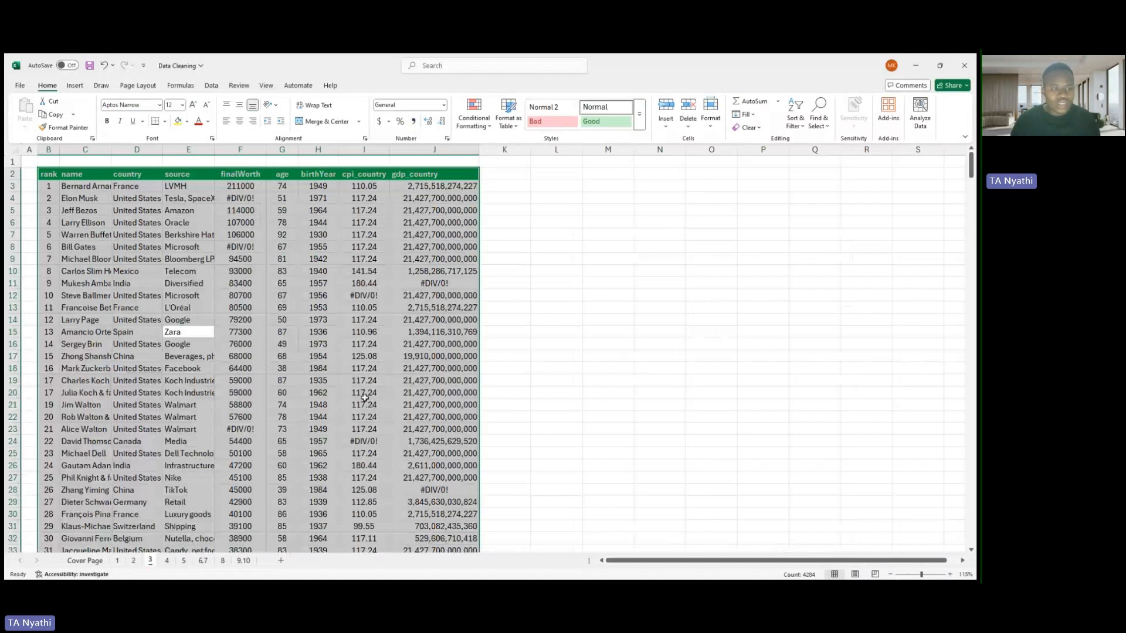
key("Return")
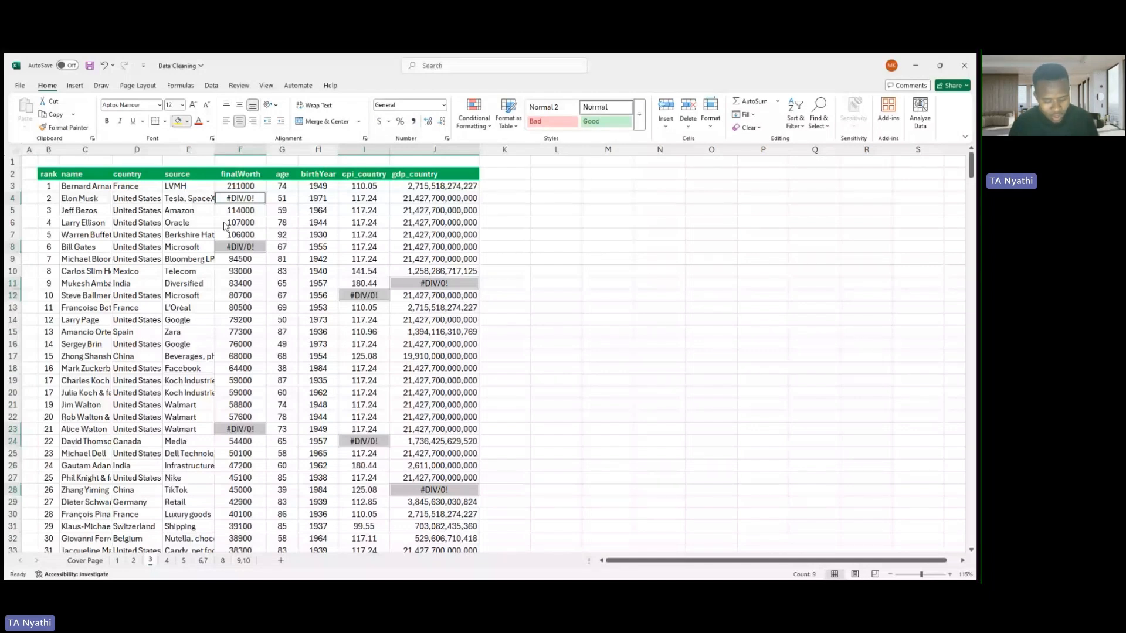
key("ctrl+b")
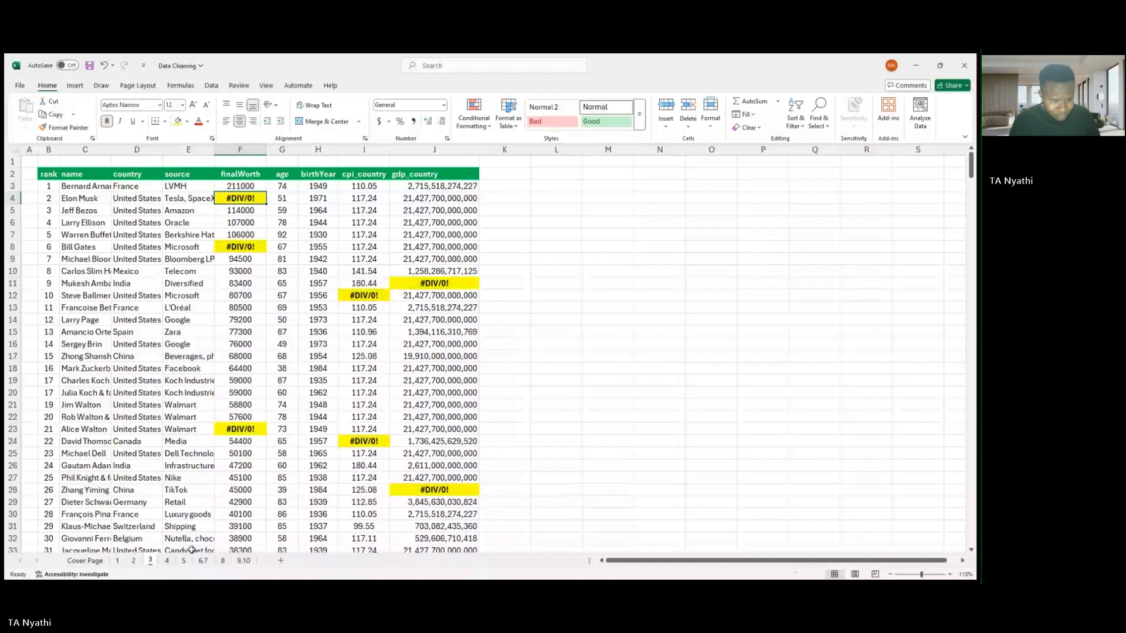
- On sheet 4, apply a custom number format to all gdp_country values so they display in billions with thousands separators
left_click(168, 561)
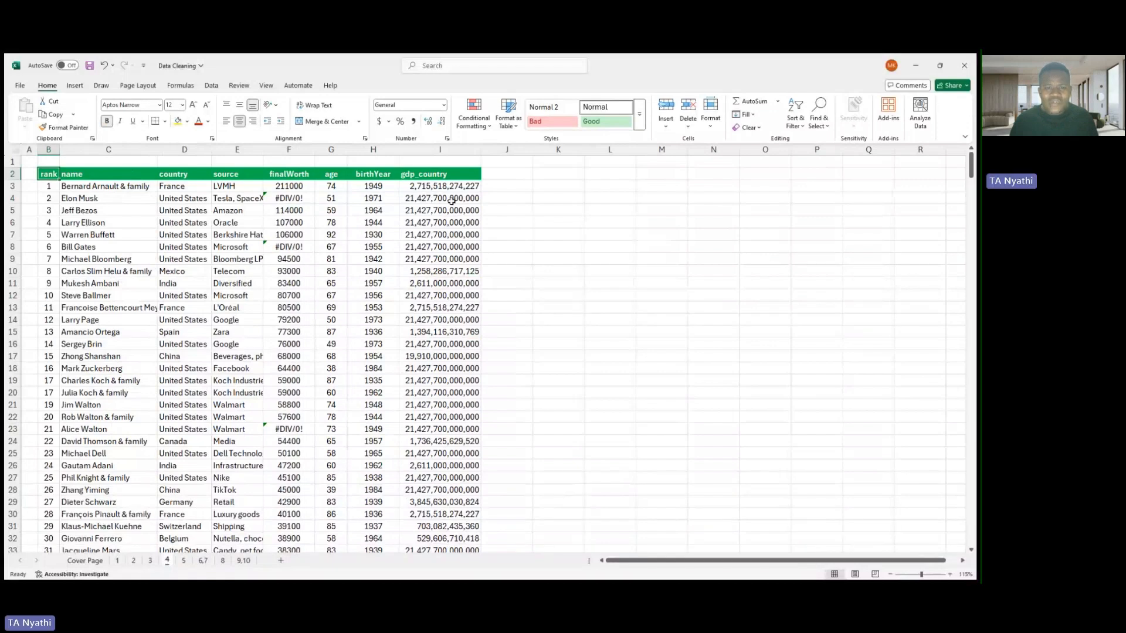
left_click(428, 187)
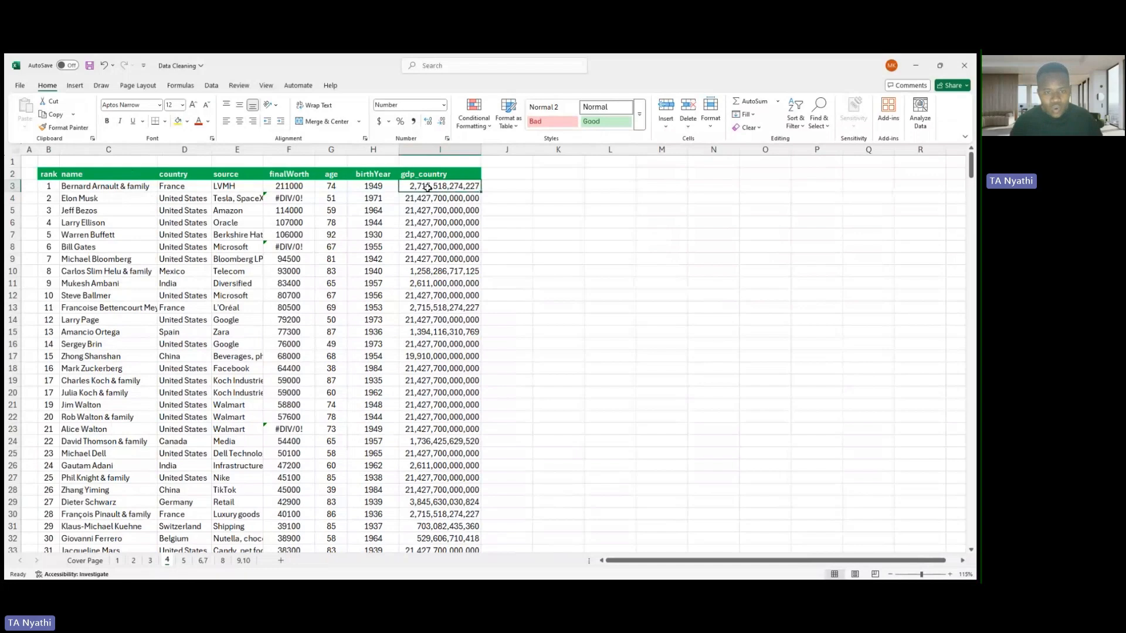
key("ctrl+shift+Down")
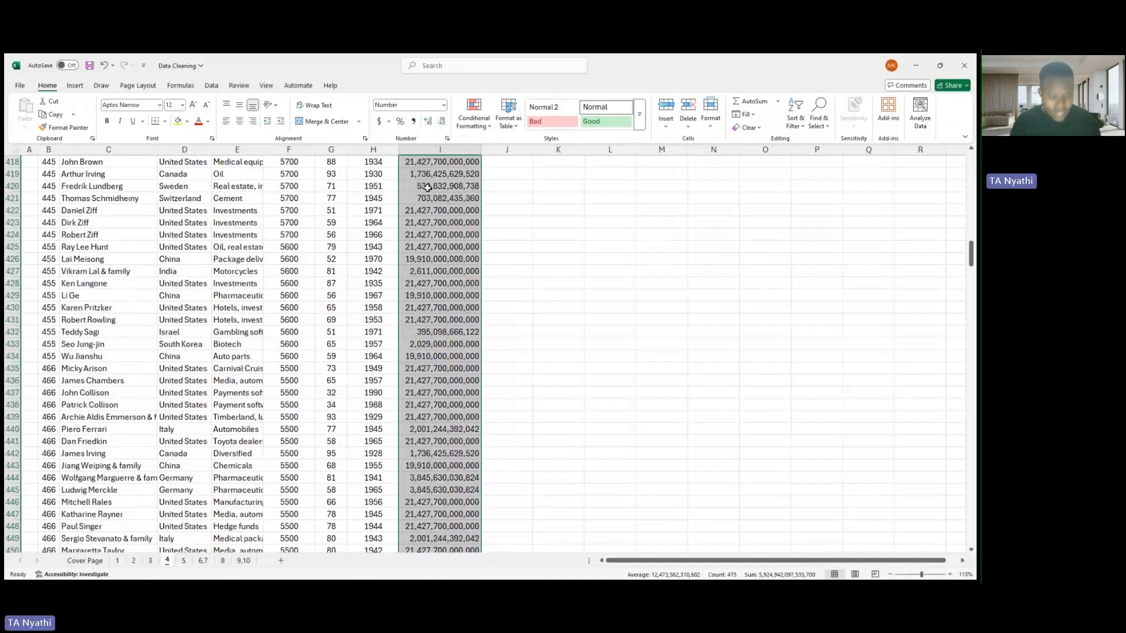
scroll(428, 188, "up", 20)
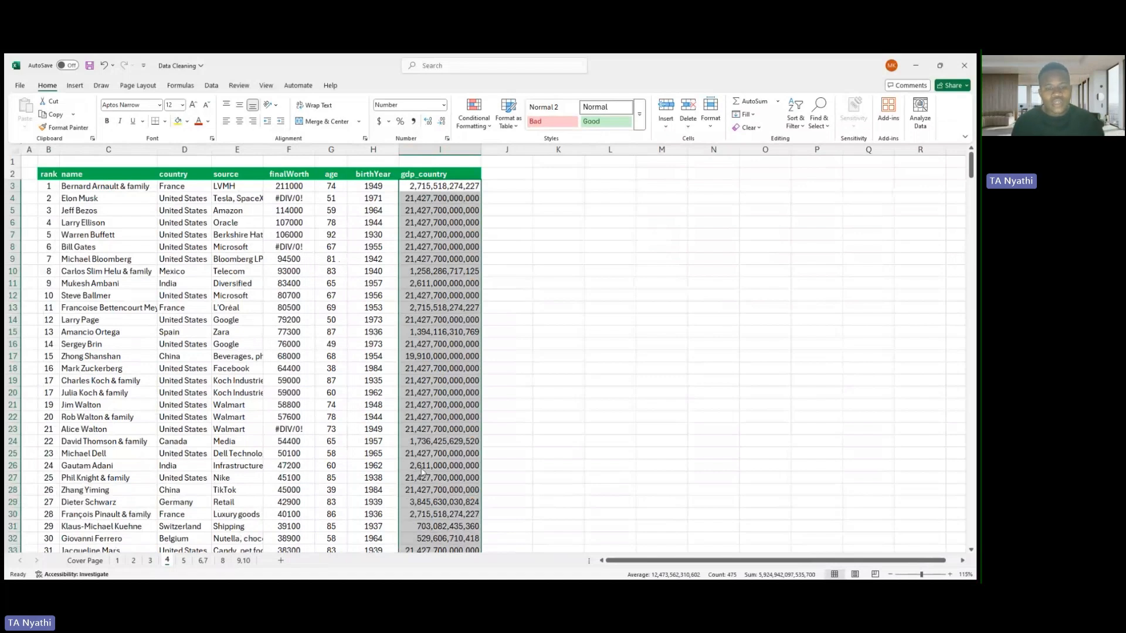
left_click(414, 433)
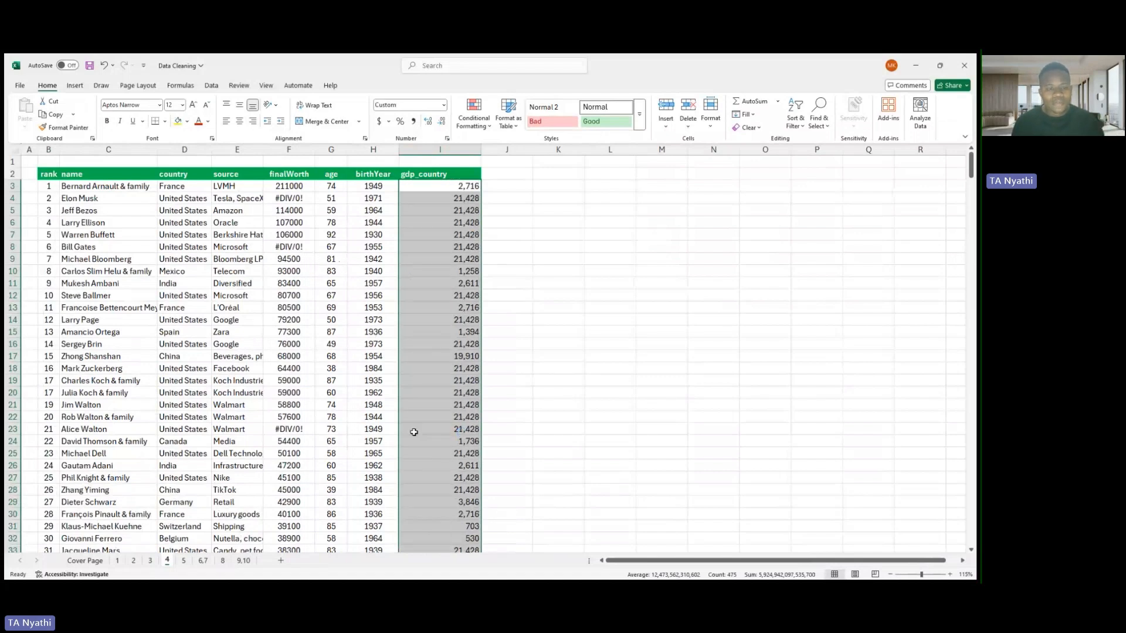
- Check the full stored values behind the first two gdp_country figures
left_click(465, 184)
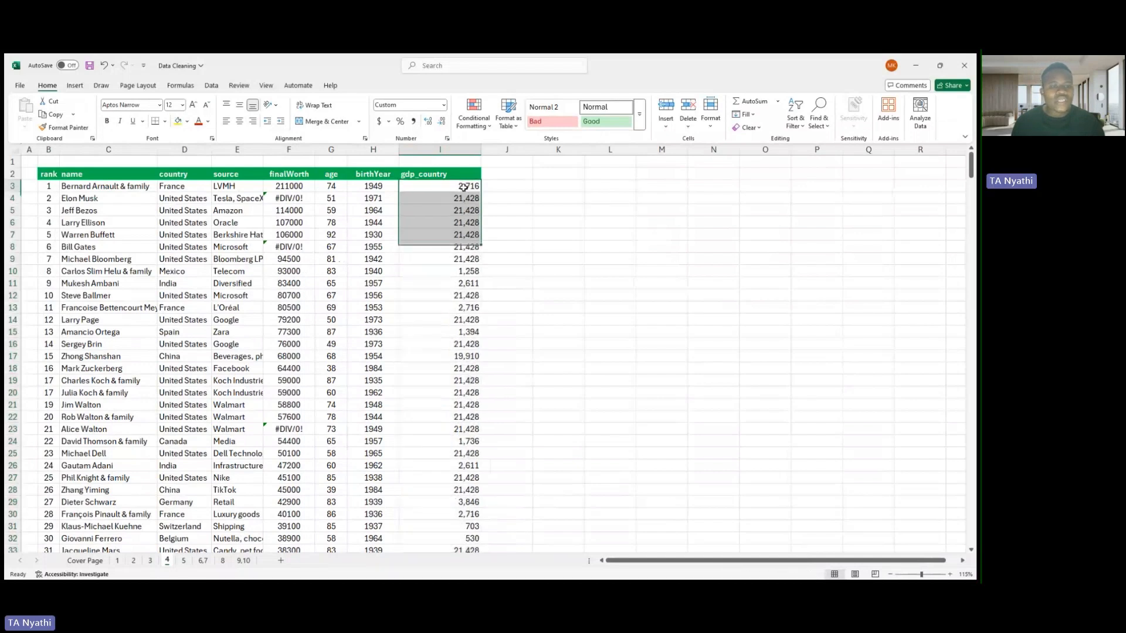
double_click(464, 185)
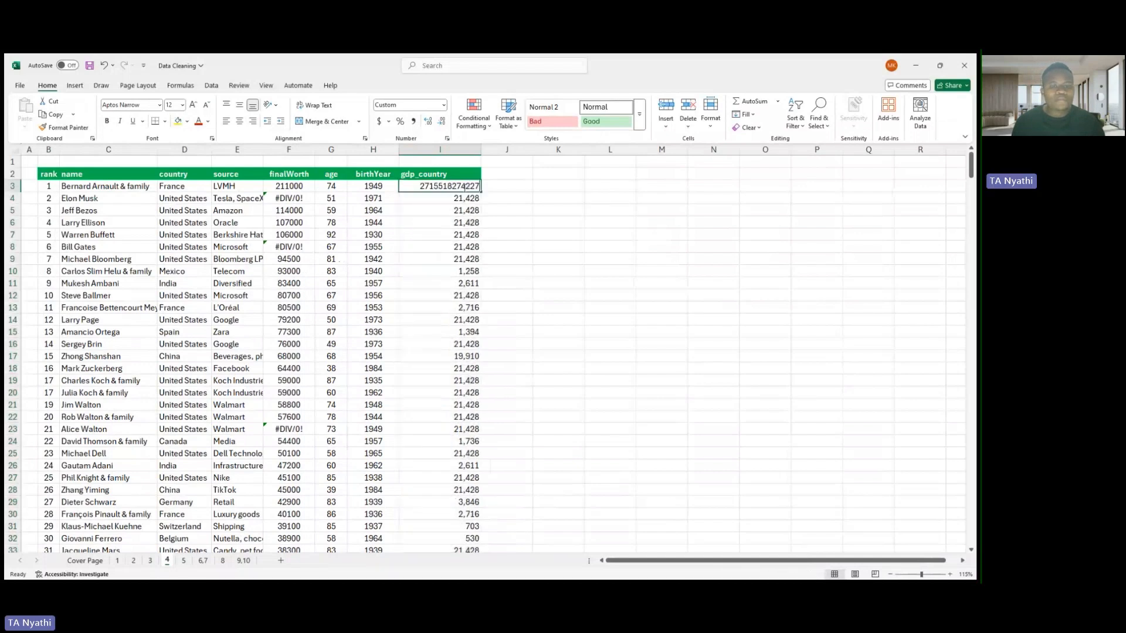
double_click(444, 198)
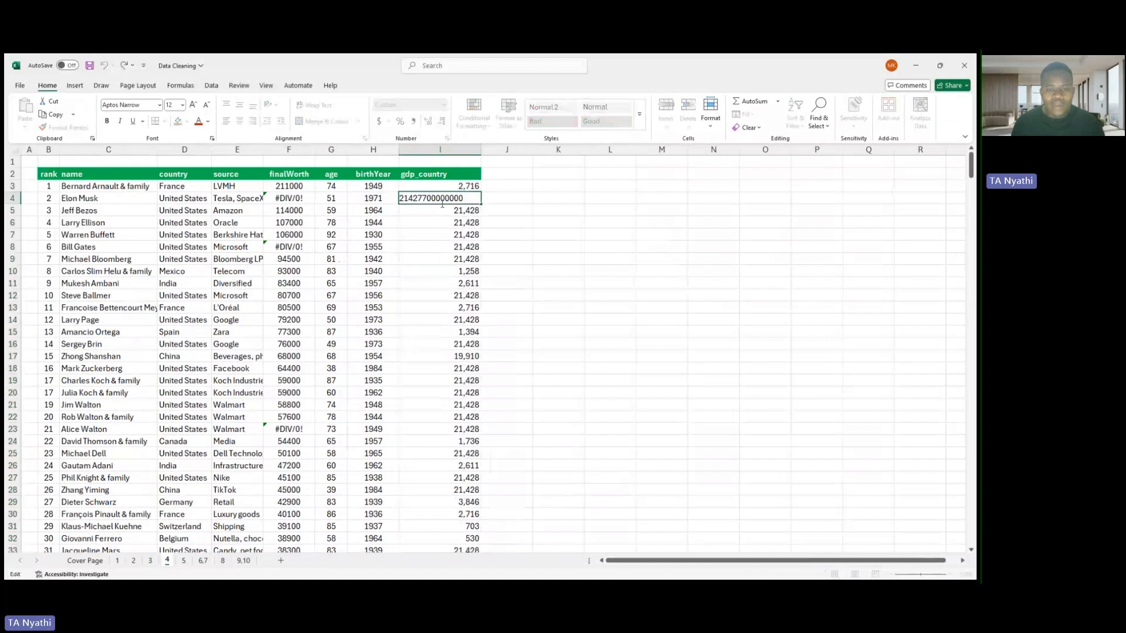
- Rename the gdp_country header as "gdp_country(Numbers In Bn)" and widen column I to fit the header
left_click(453, 174)
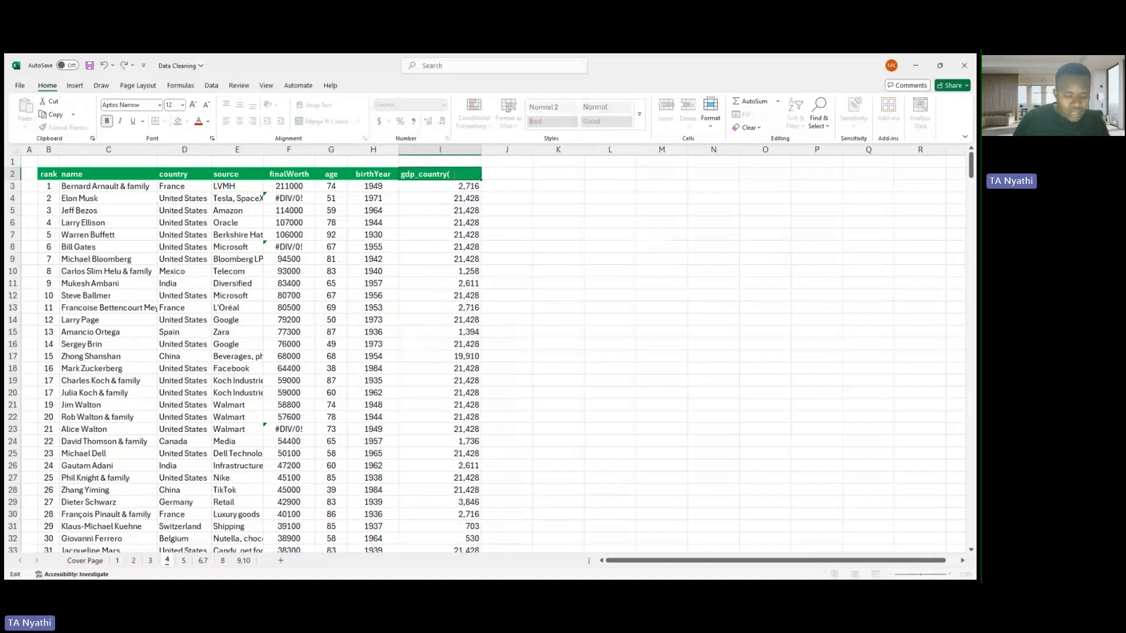
type("ers")
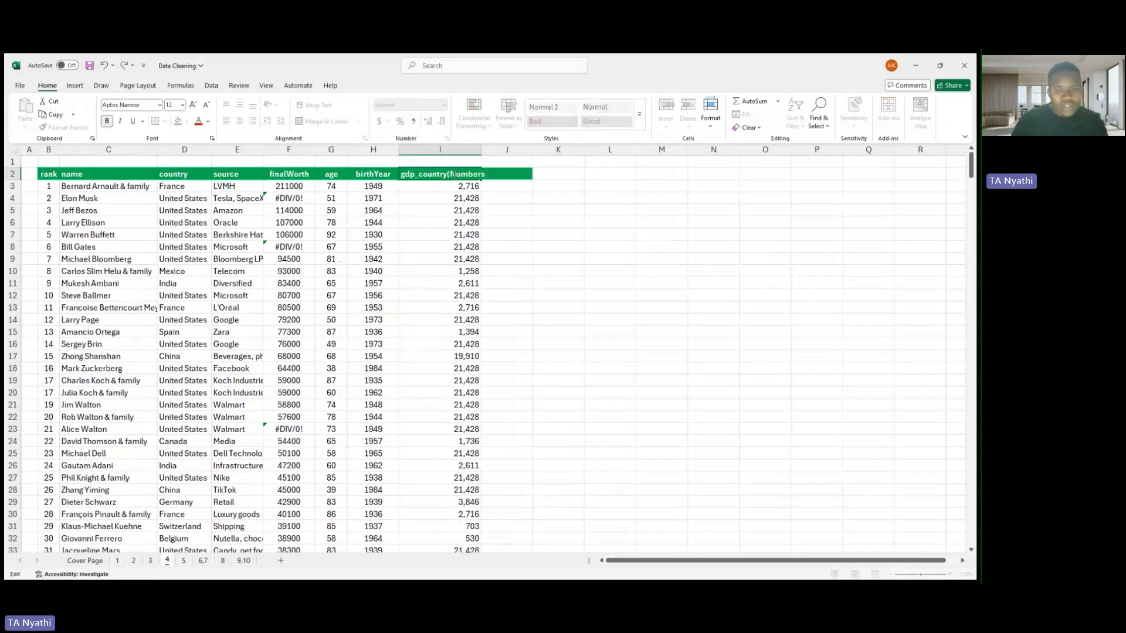
type(" In Bn")
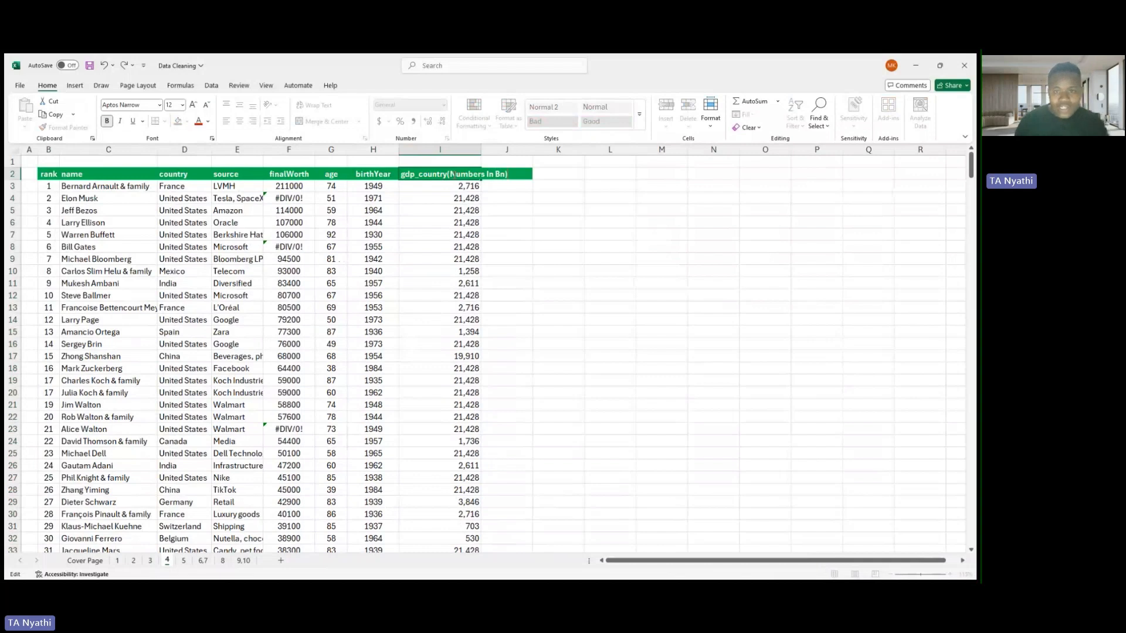
key("Return")
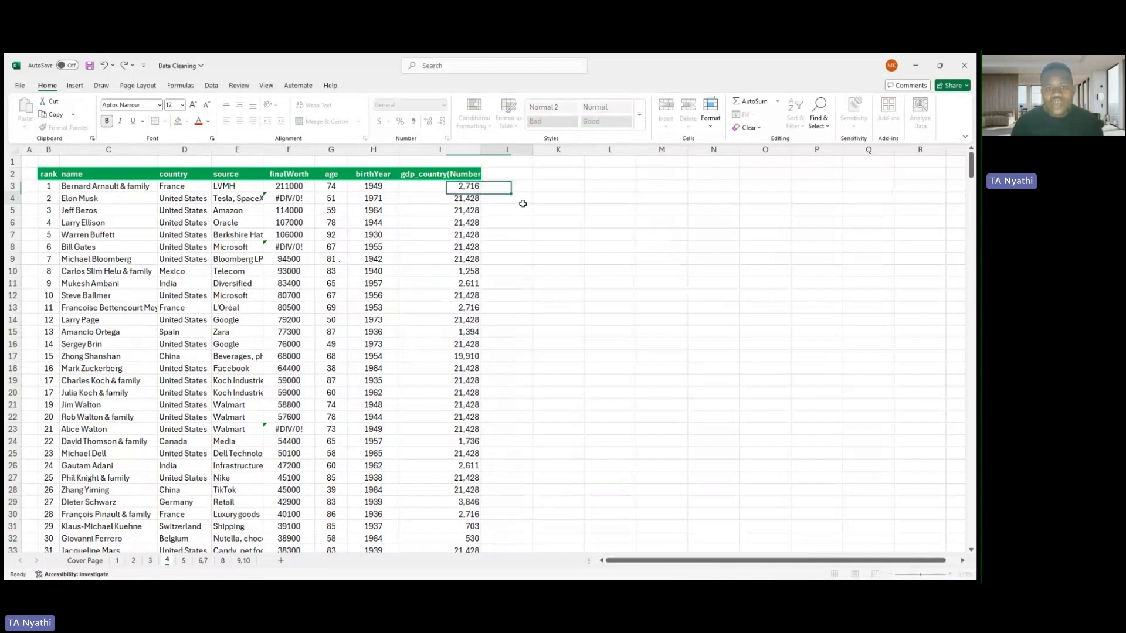
left_click(523, 203)
left_click_drag(481, 150, 516, 151)
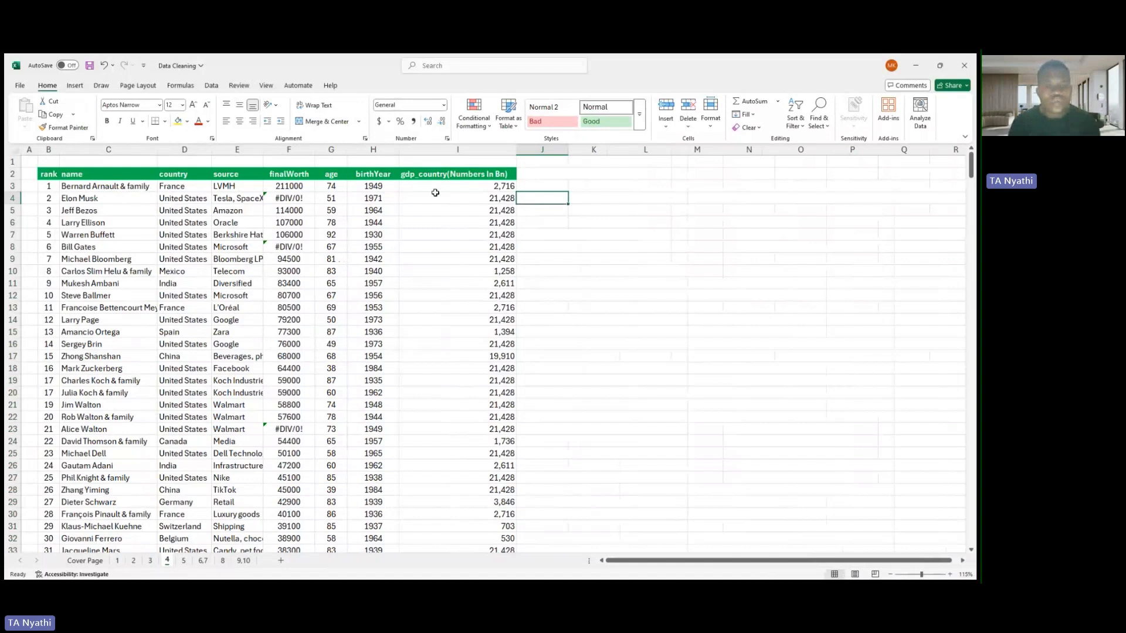
- Inspect the unformatted numbers stored in I3 and I4 without changing them
left_click(499, 187)
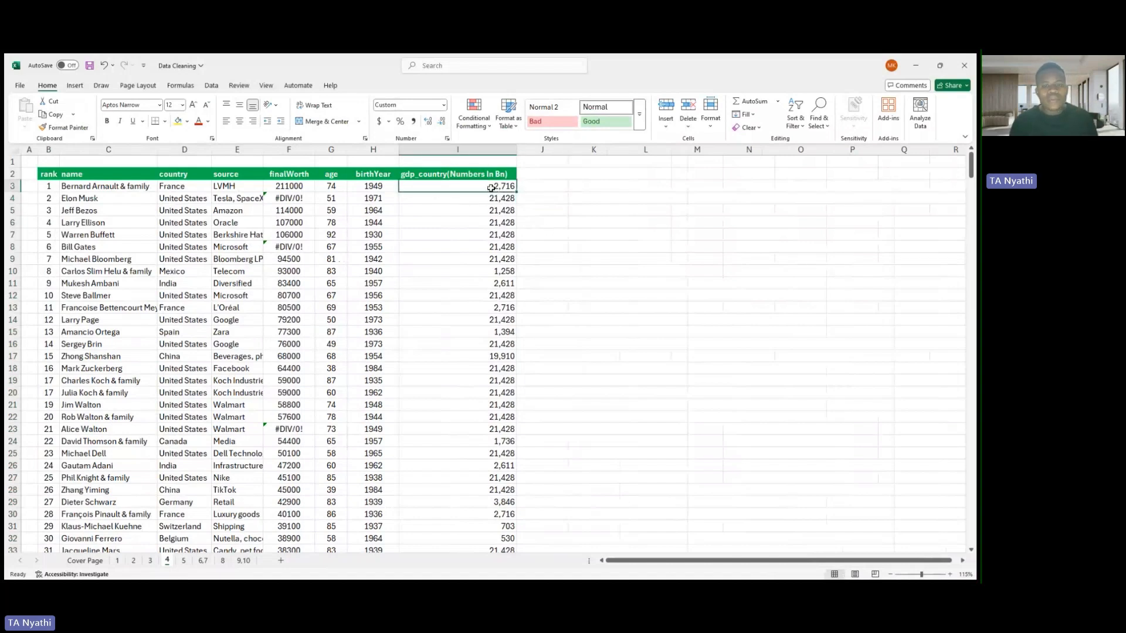
double_click(492, 187)
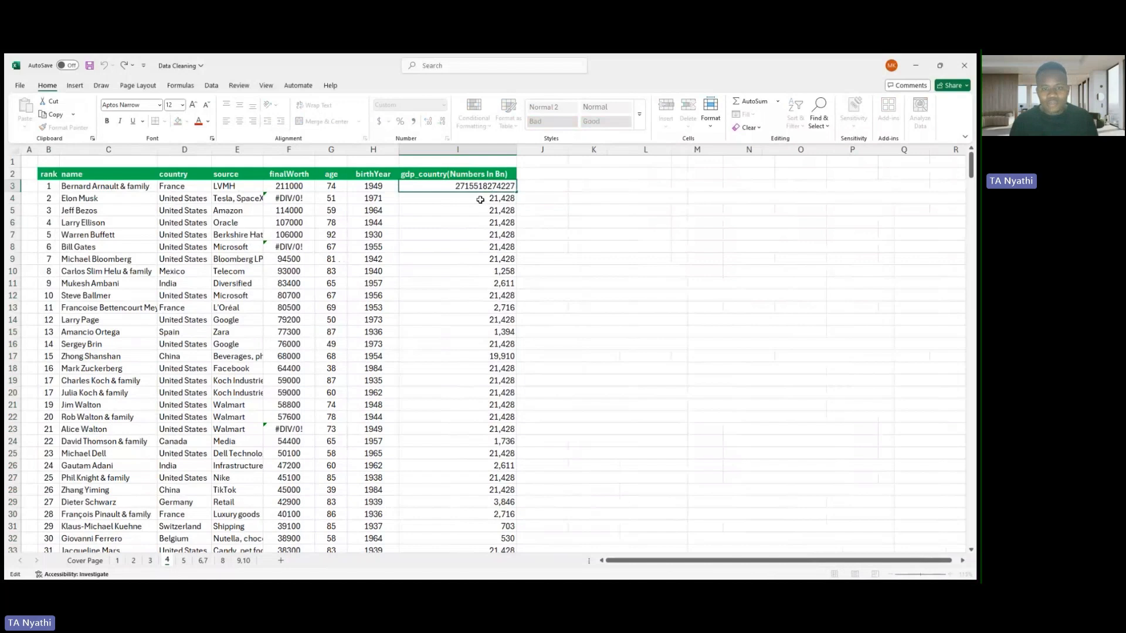
key("Return")
double_click(480, 200)
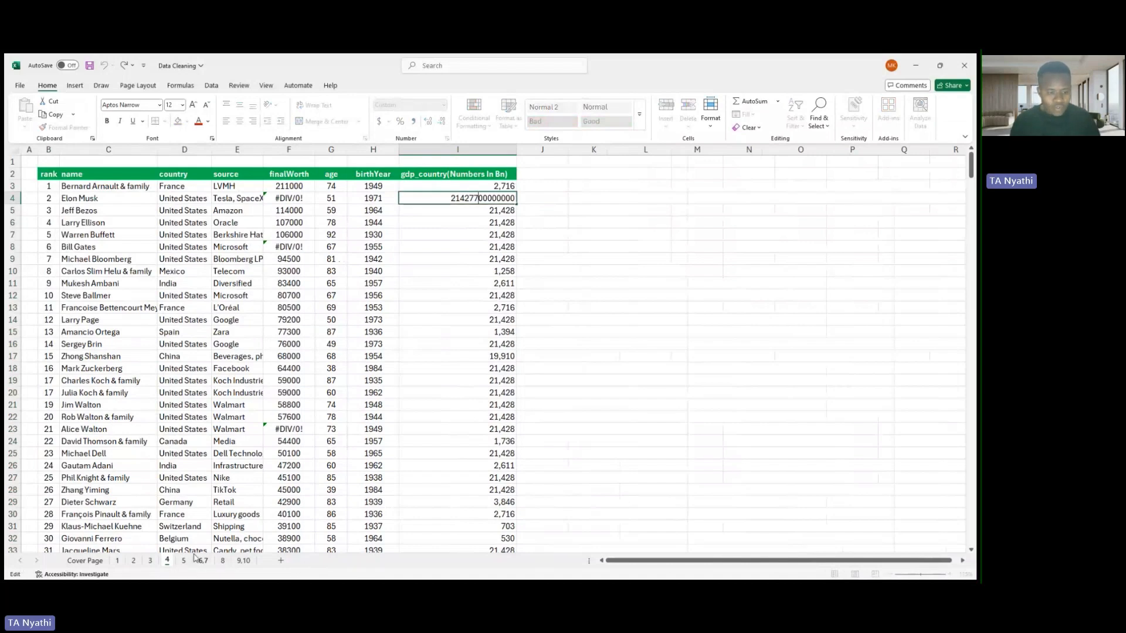
key("Escape")
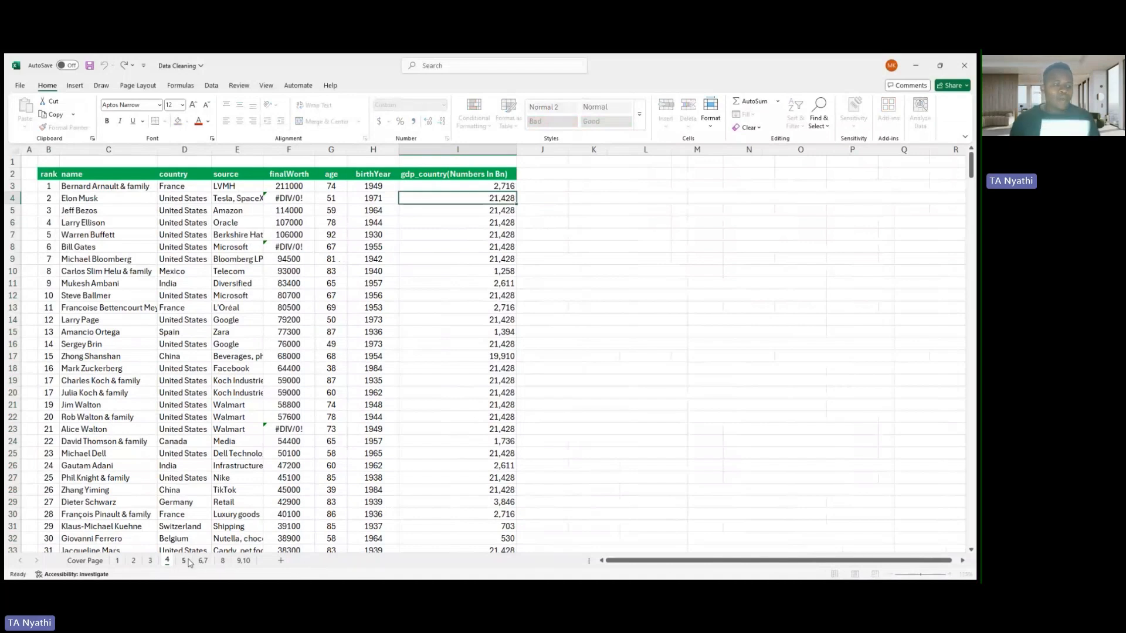
- On sheet 5, strip the ampersand and everything after it from all entries in the name column
left_click(184, 561)
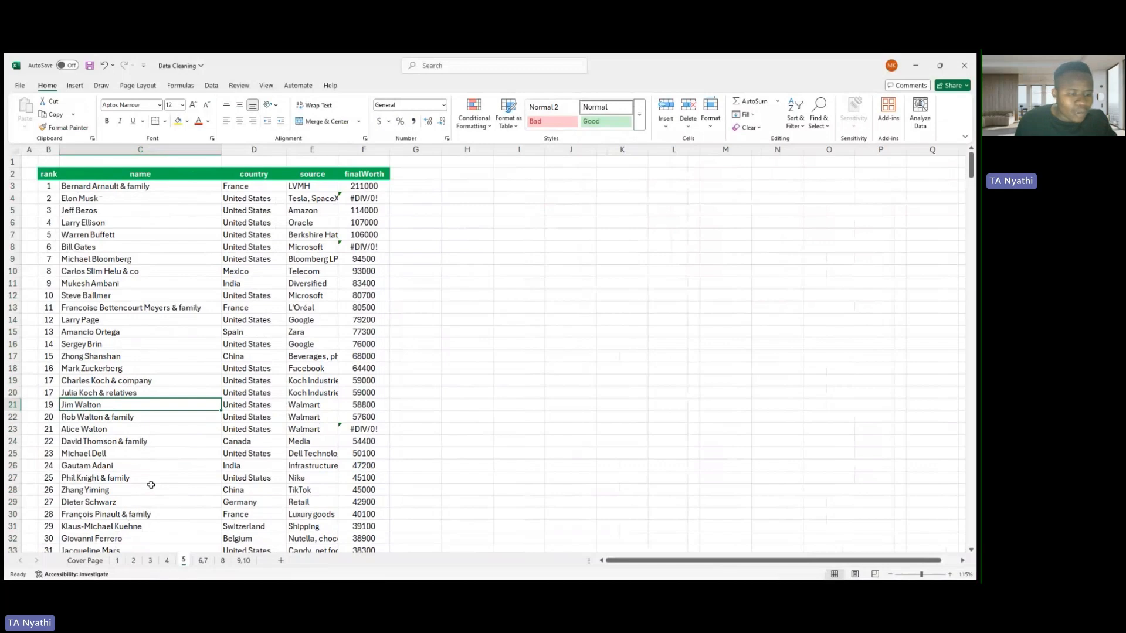
scroll(179, 408, "down", 2)
scroll(192, 362, "down", 3)
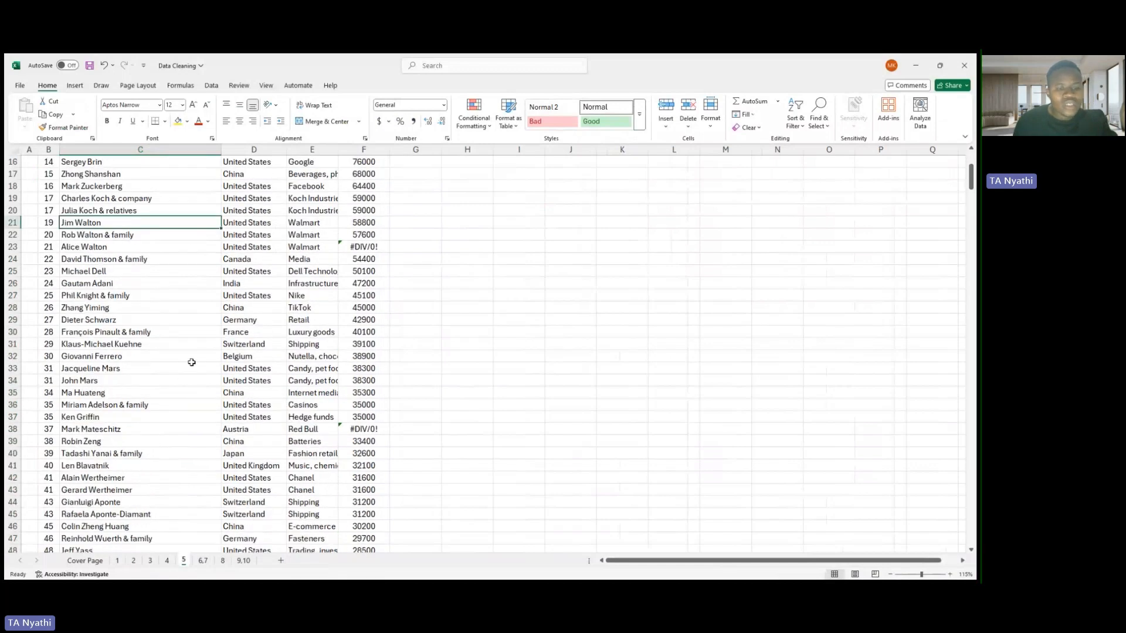
scroll(192, 363, "up", 5)
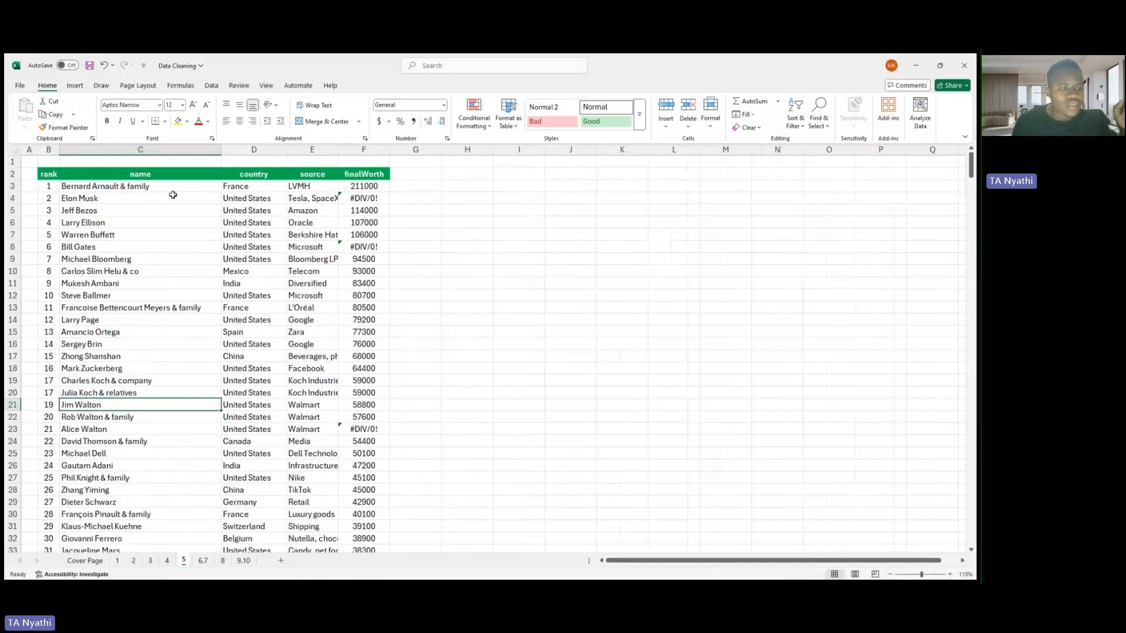
left_click(149, 188)
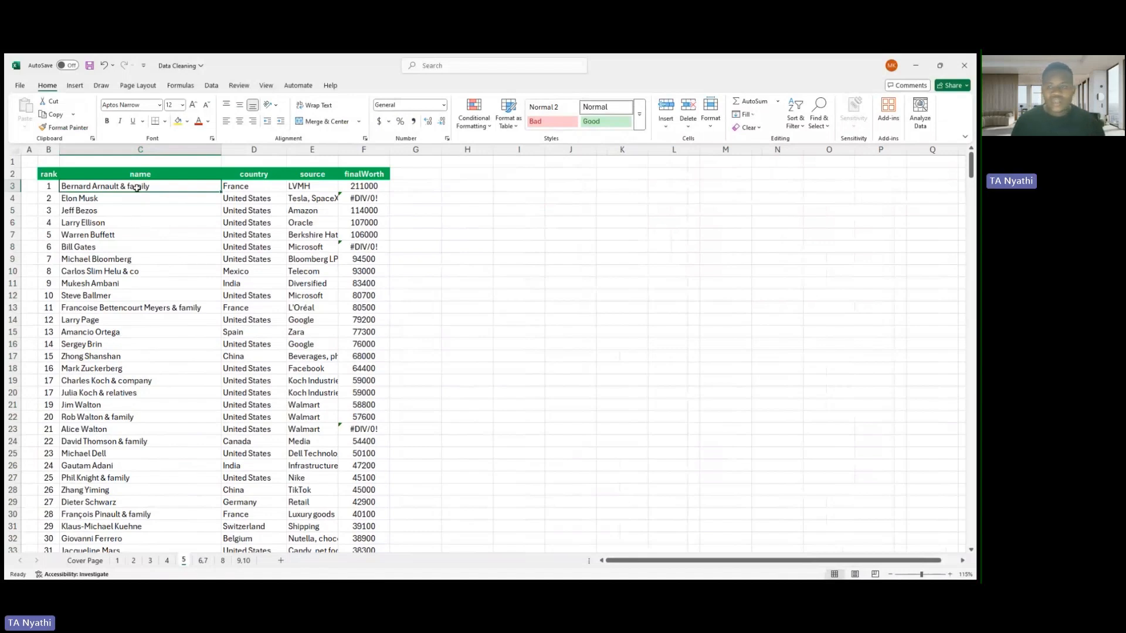
key("ctrl+shift+Down")
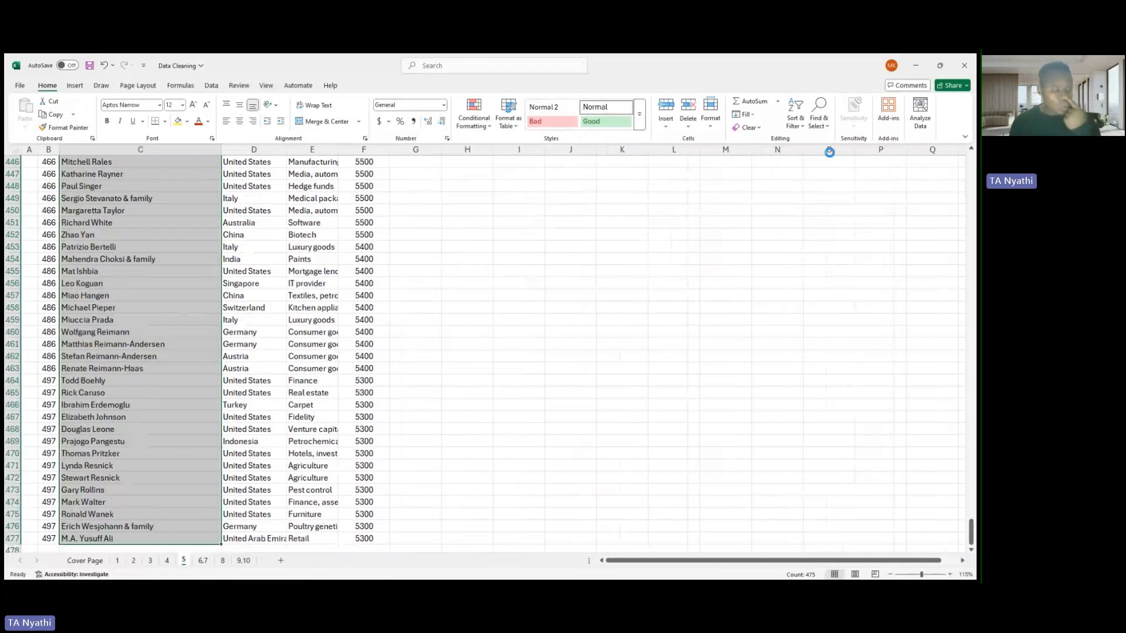
scroll(829, 152, "up", 11)
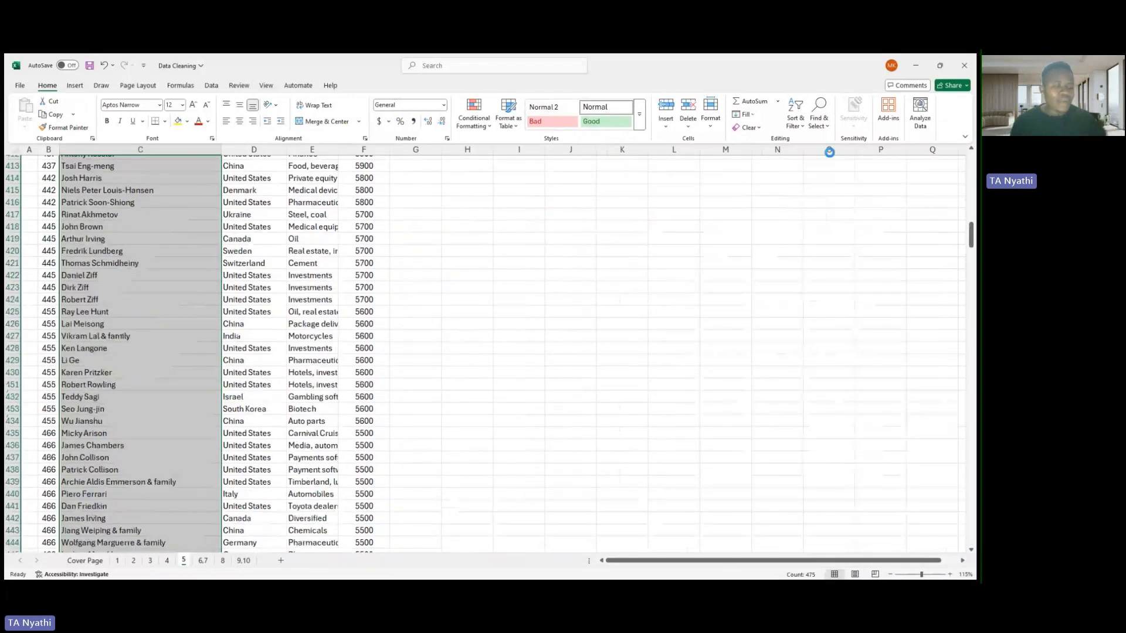
scroll(369, 289, "up", 20)
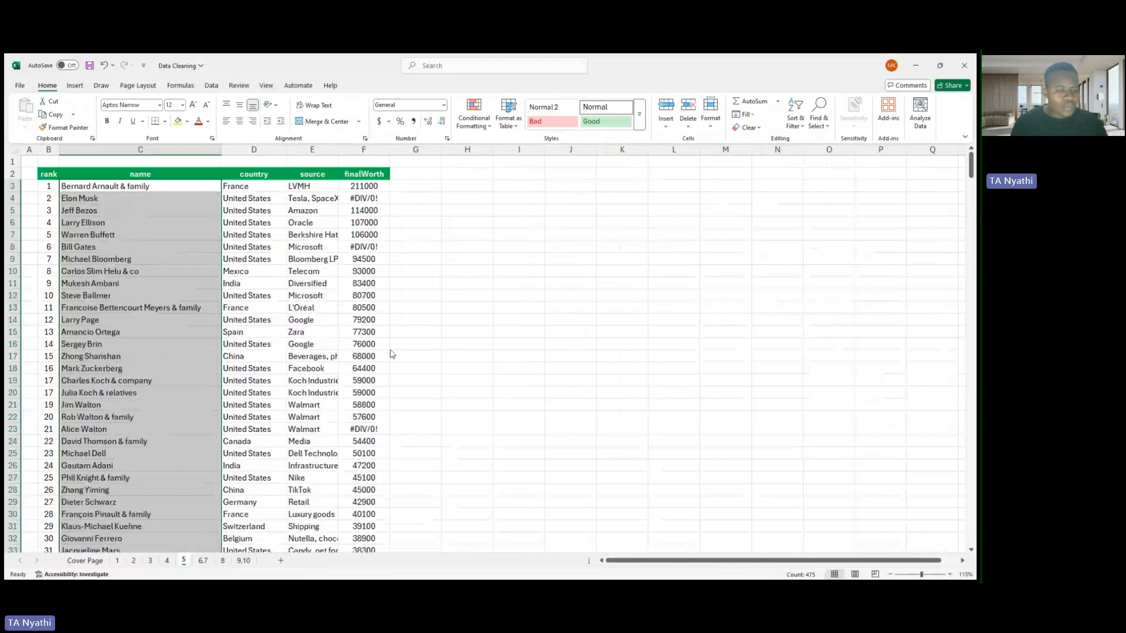
left_click(258, 385)
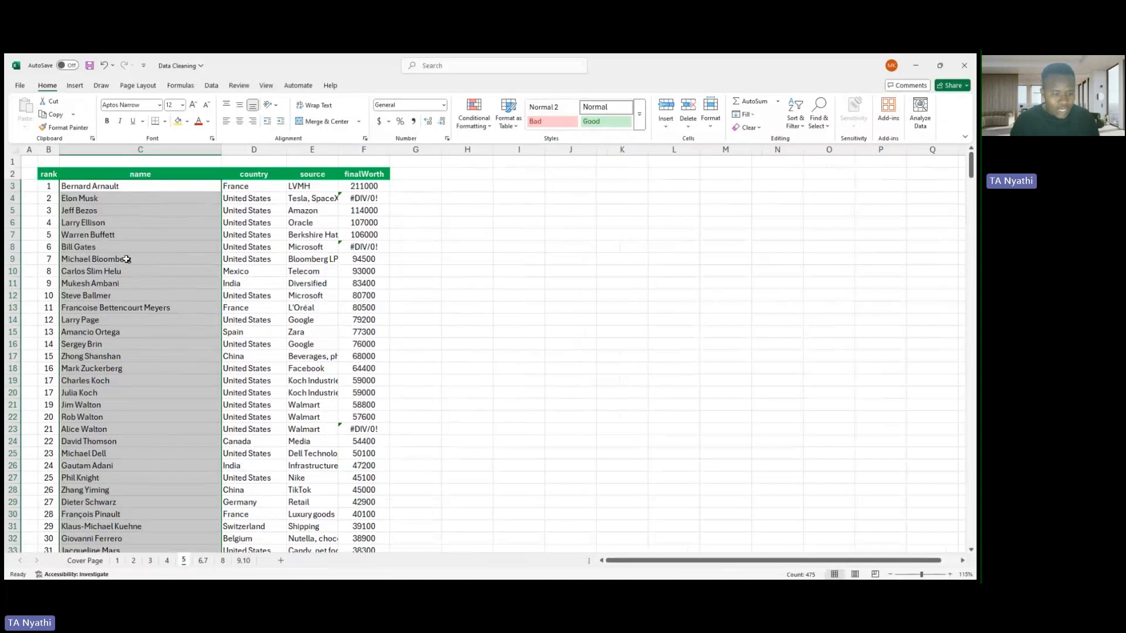
- Open sheet 6,7 and examine the birthYear, birthMonth and birthDay cells of the first record
left_click(203, 561)
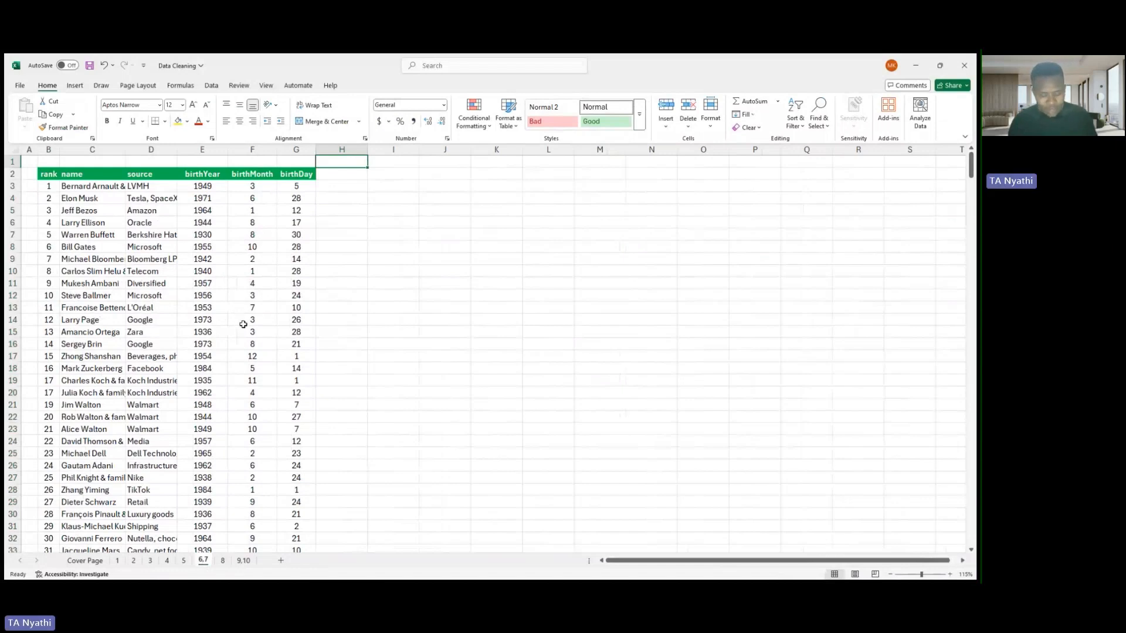
left_click(293, 188)
left_click(210, 195)
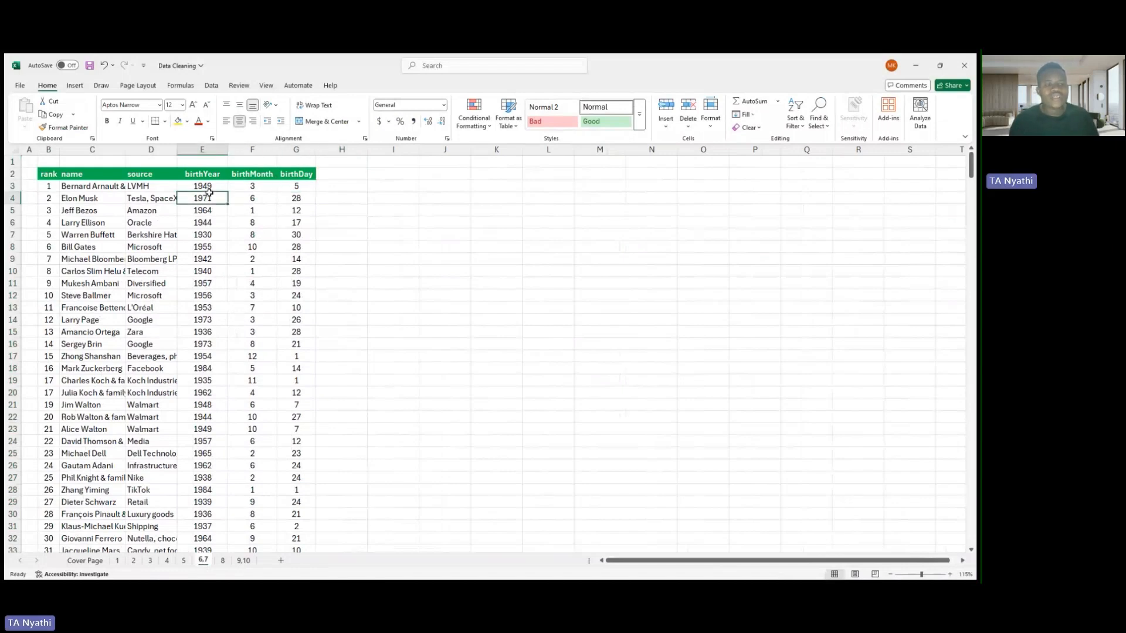
left_click(209, 189)
key("Right")
key("Right")
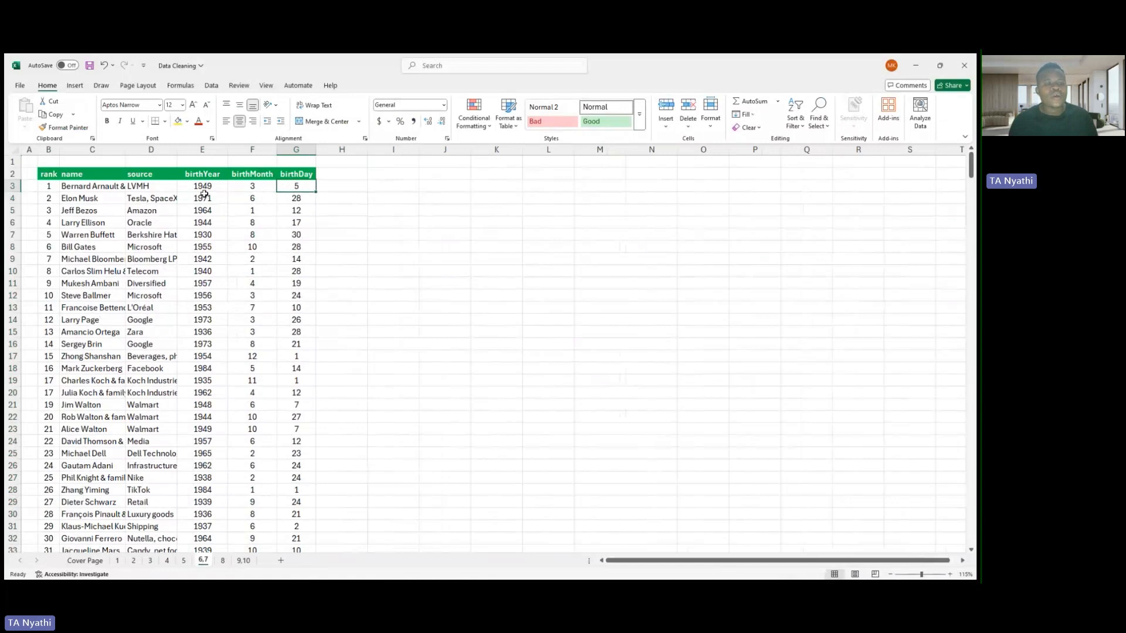
left_click(204, 189)
key("Right")
key("Right")
left_click(201, 189)
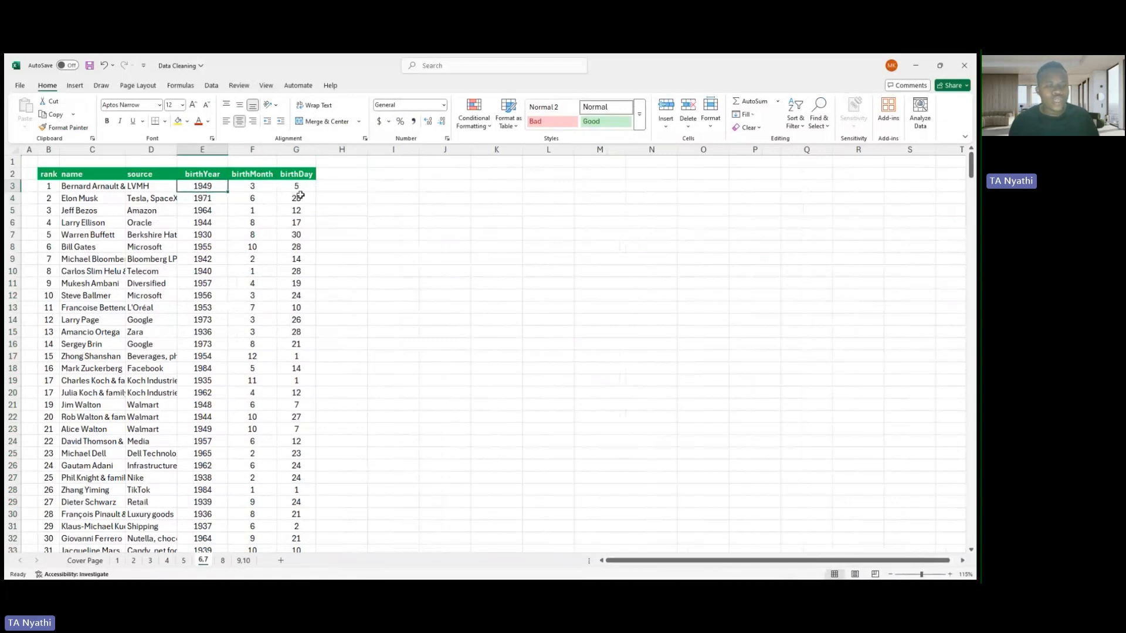
- In H3, join the first record's birth year, month and day with slashes using =TEXTJOIN("/",TRUE,E3,F3,G3)
left_click(334, 189)
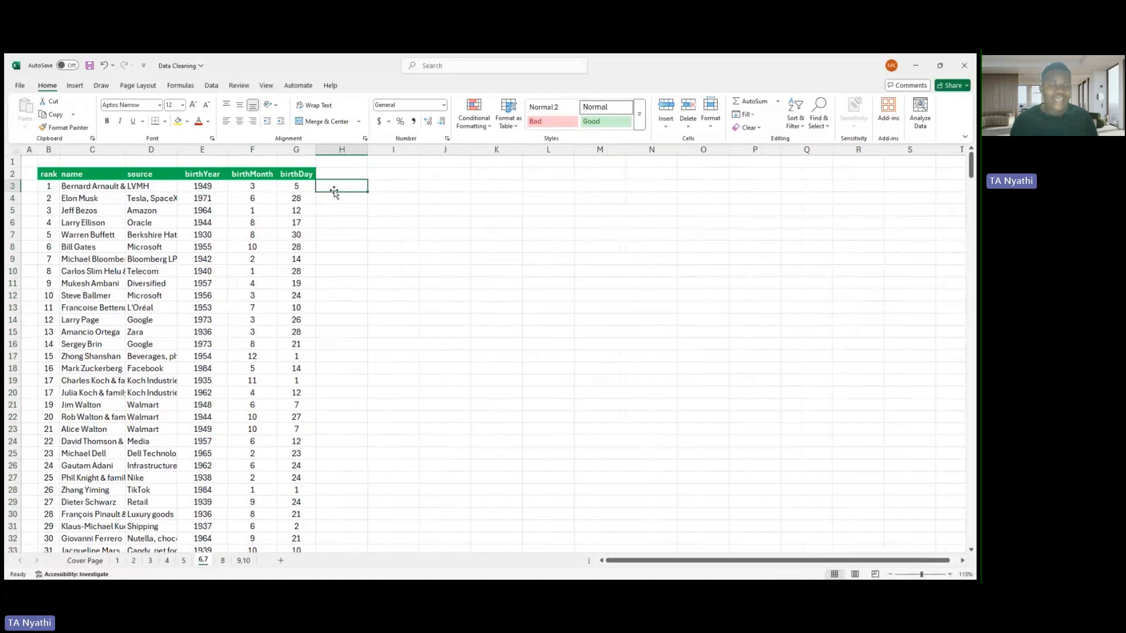
type("=")
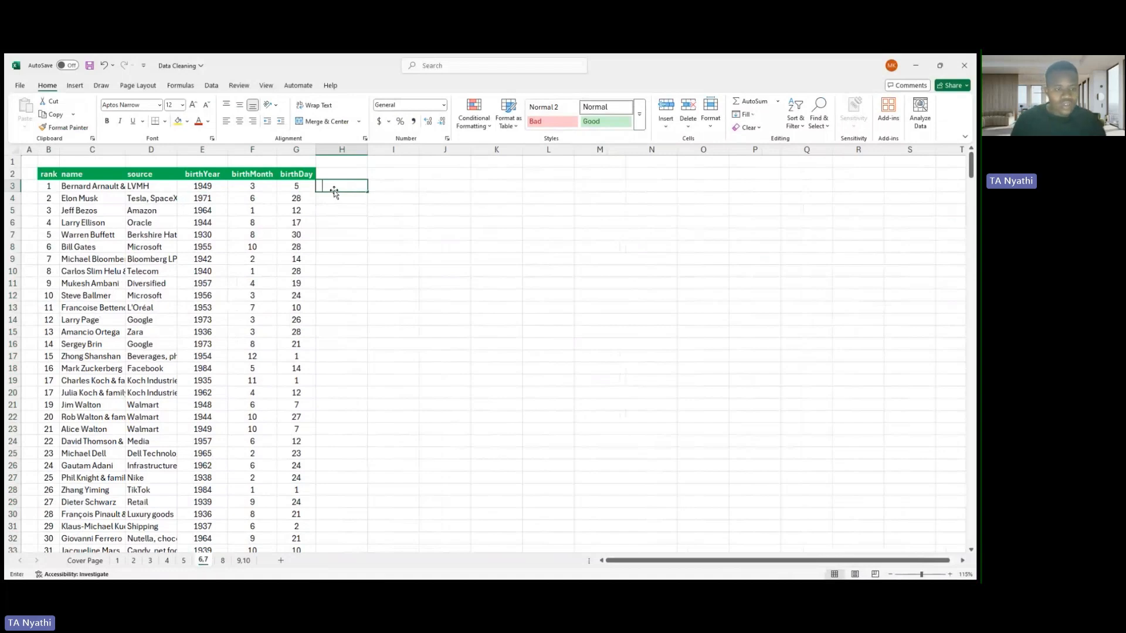
type("tex")
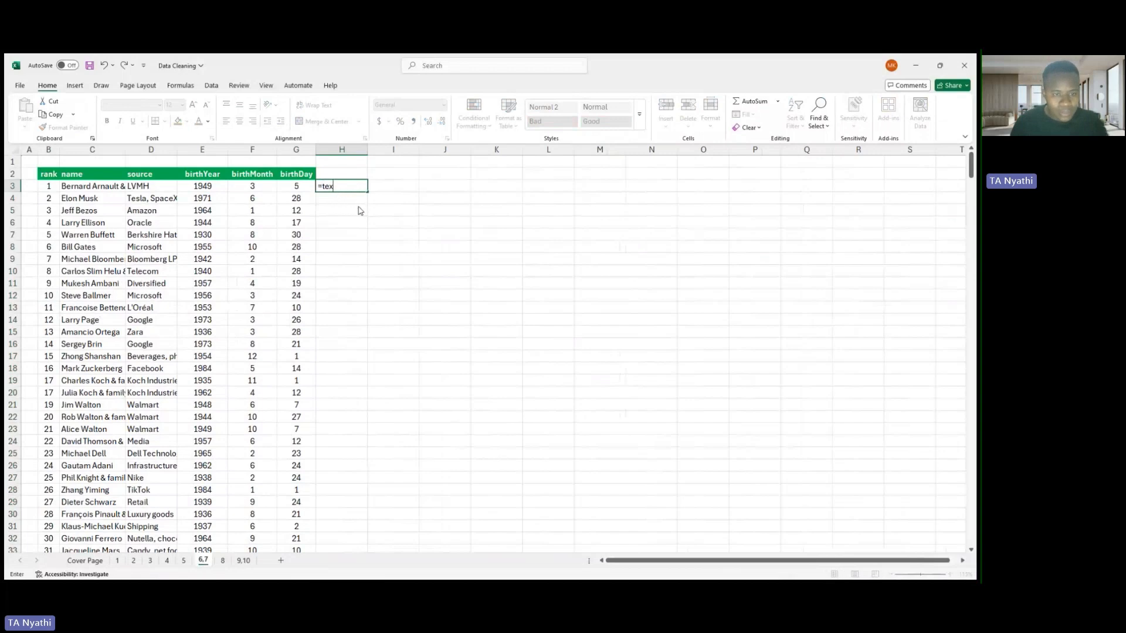
double_click(350, 216)
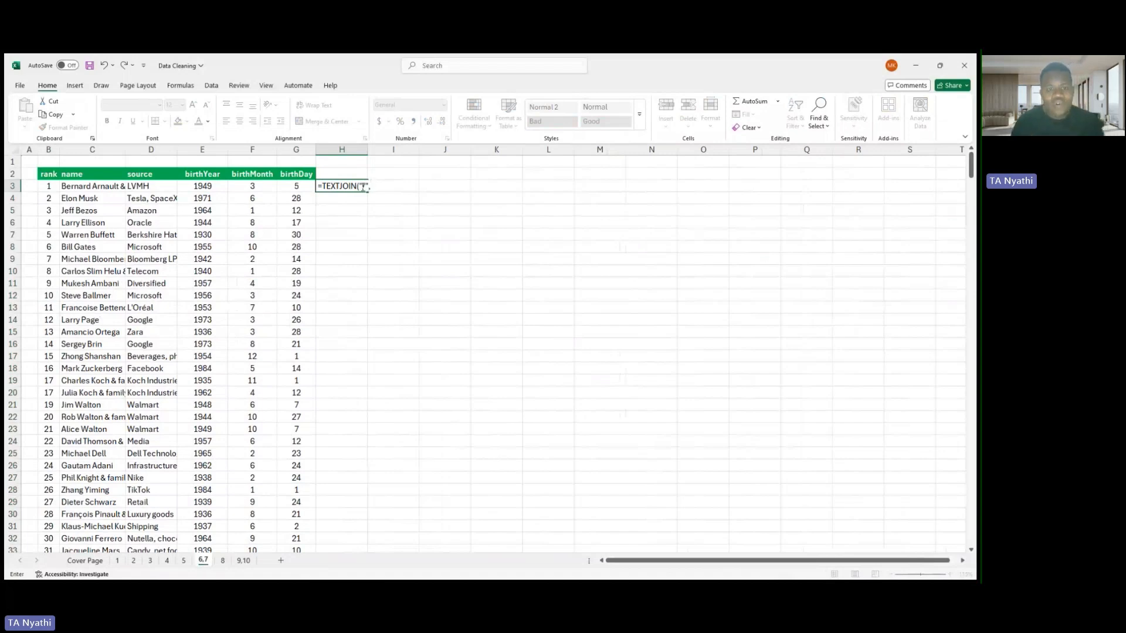
type("TRUE")
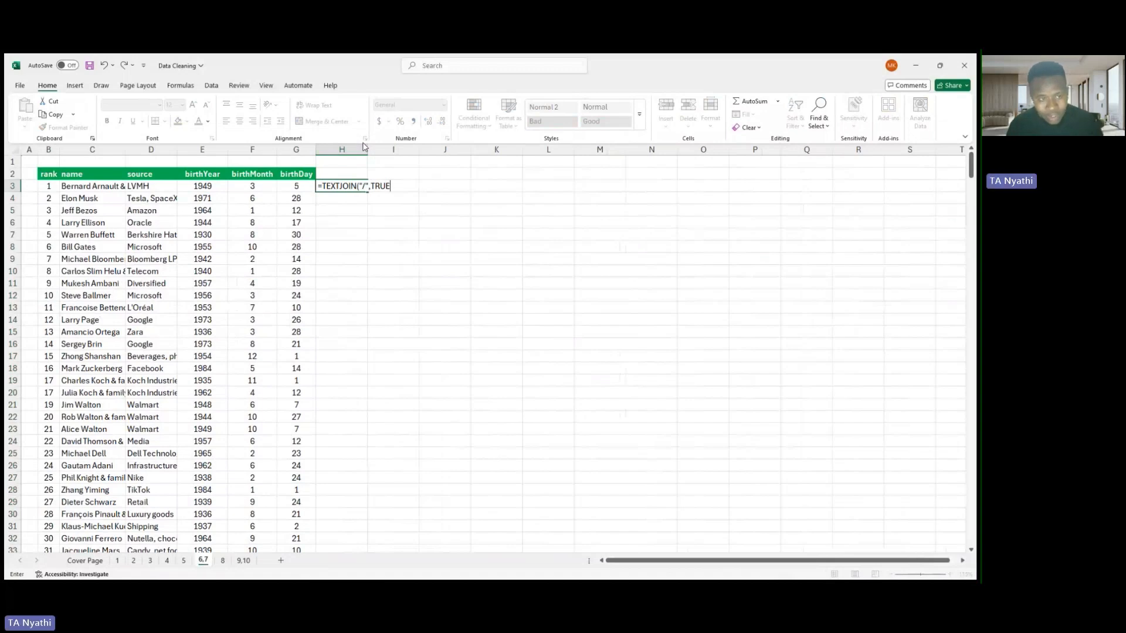
type(",")
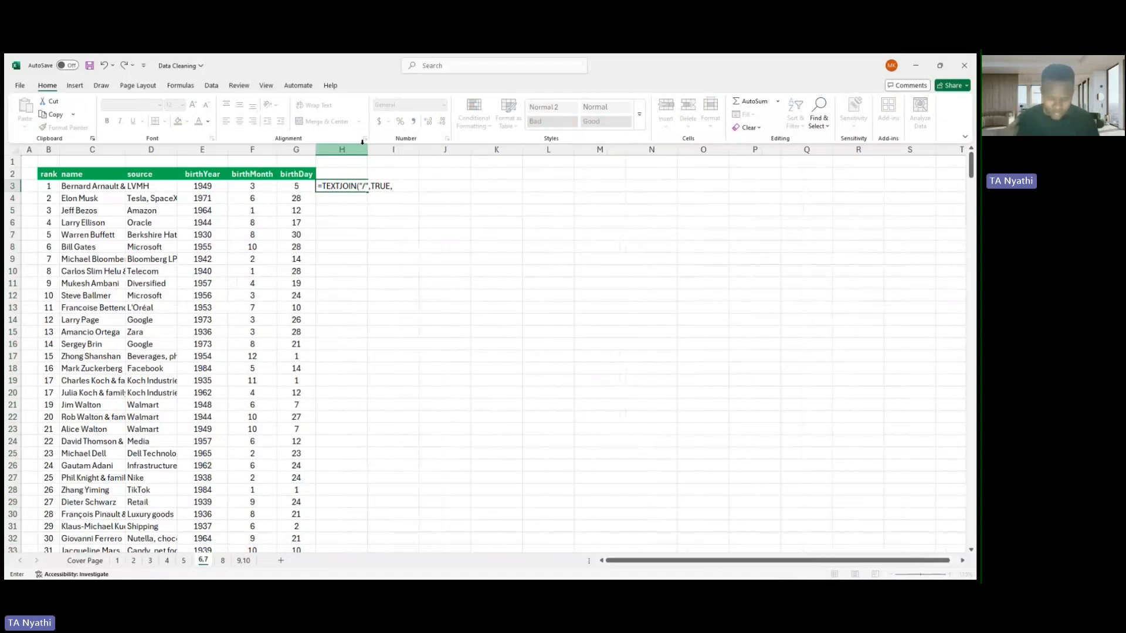
left_click(210, 187)
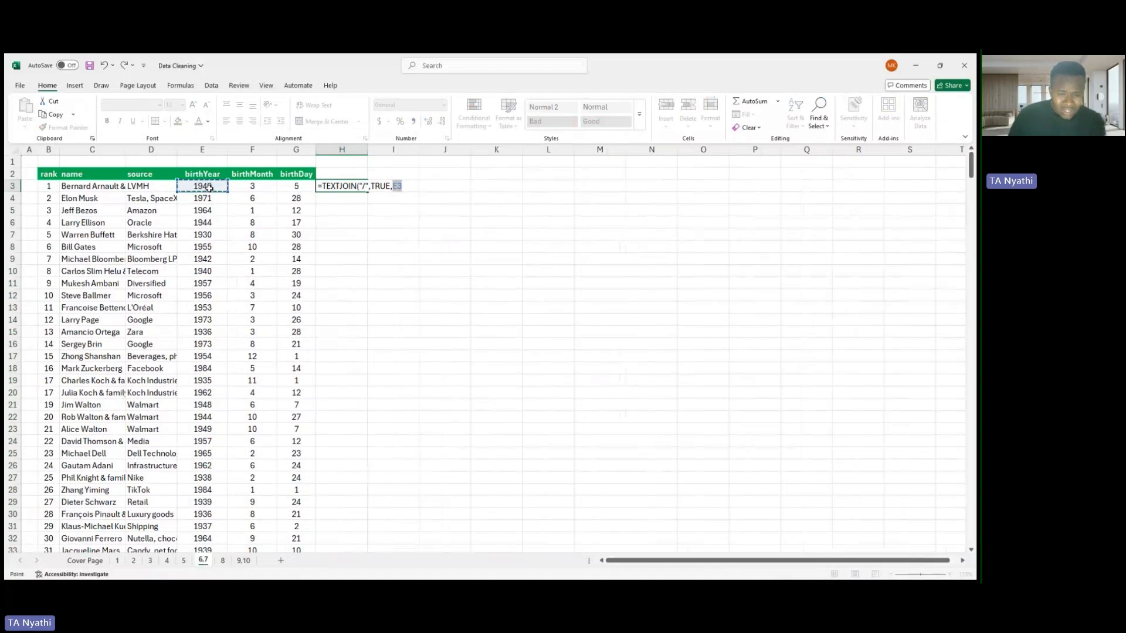
type(",")
left_click(261, 185)
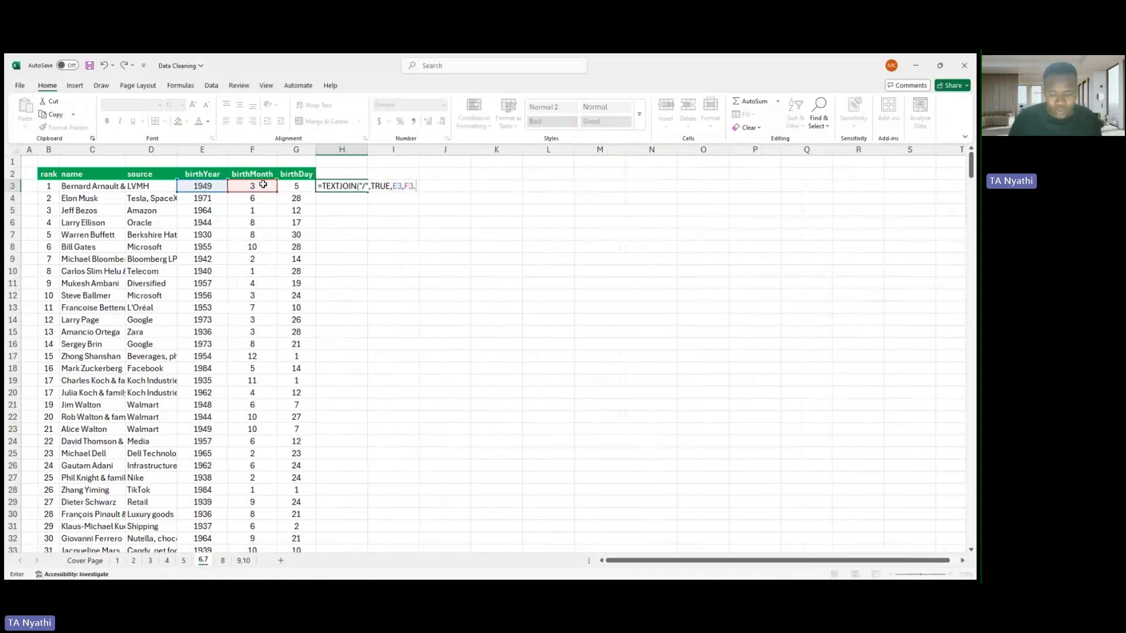
type(",")
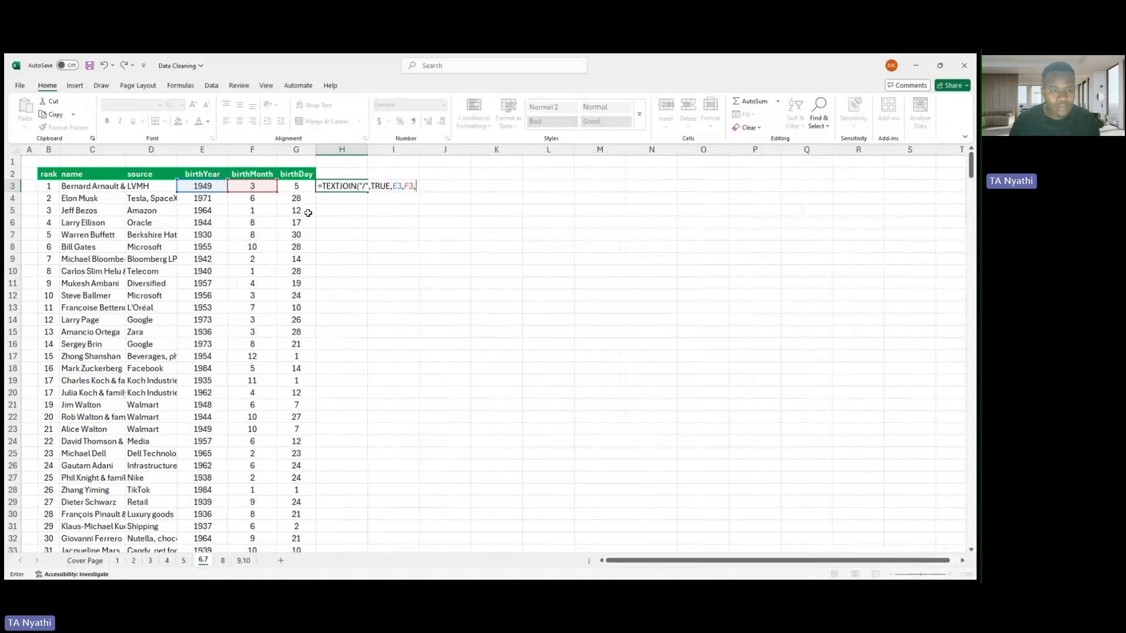
left_click(299, 186)
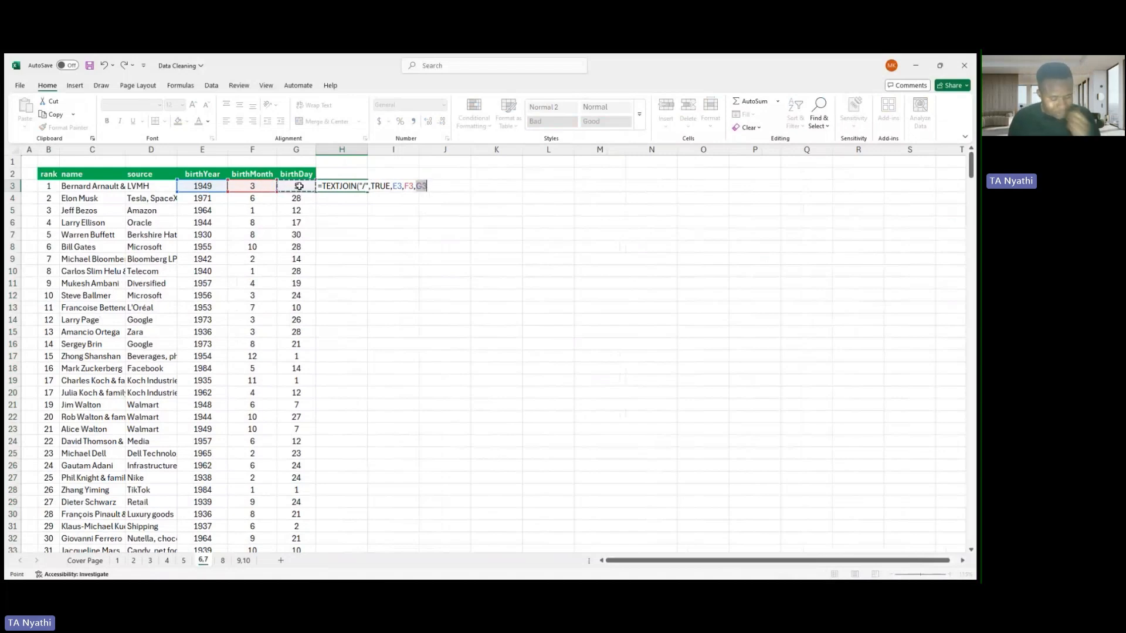
type(")")
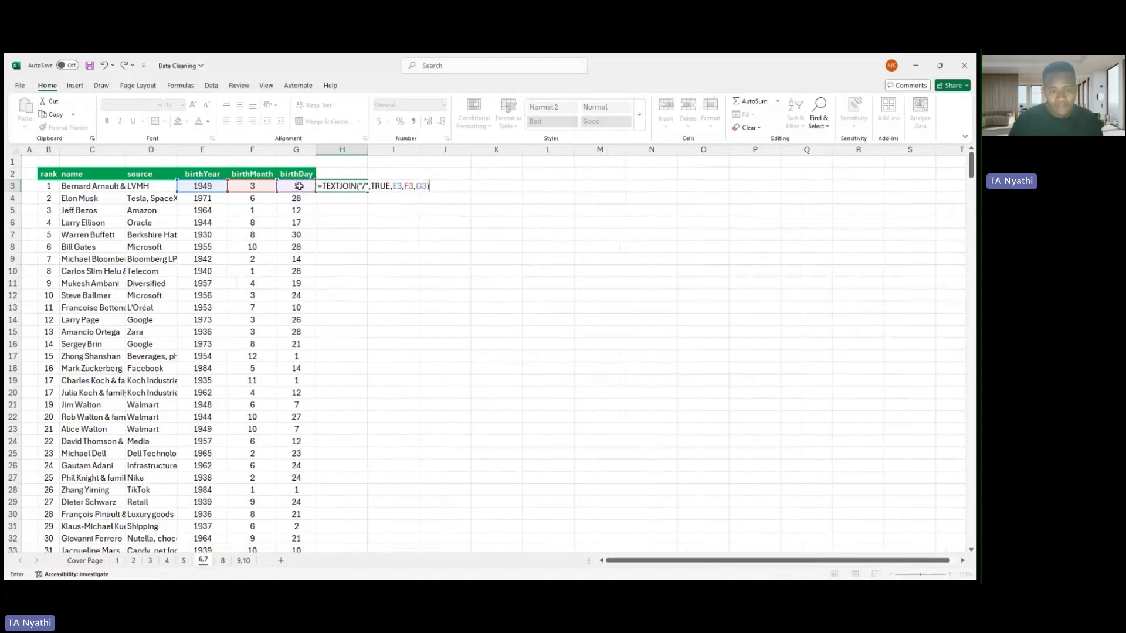
key("Return")
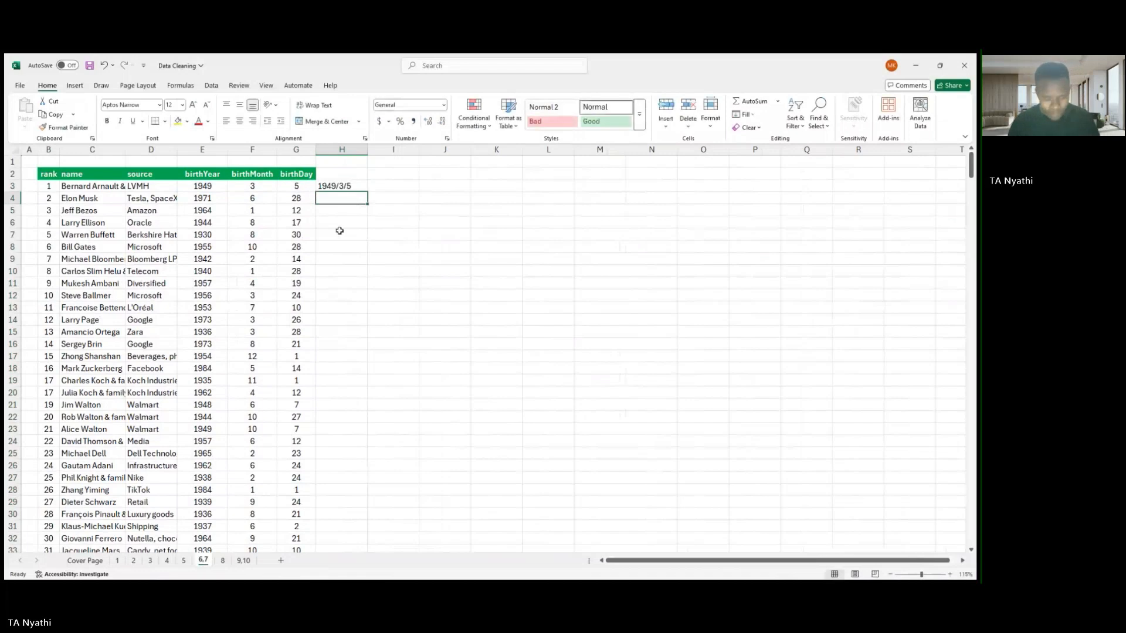
- Fill the TEXTJOIN formula from H3 down column H for every record
left_click(336, 184)
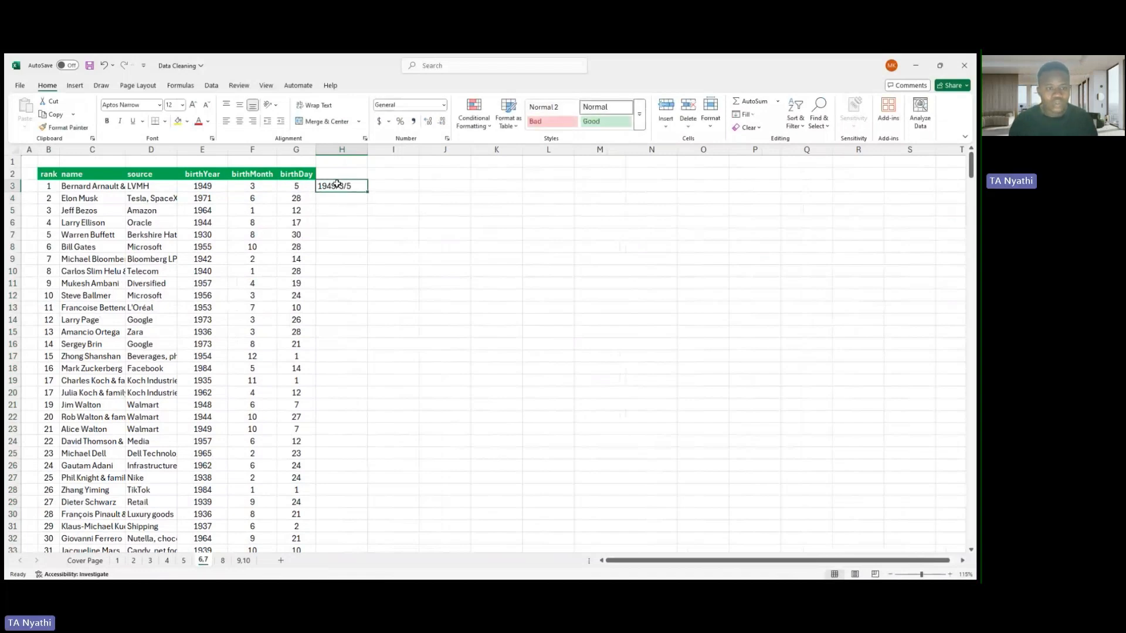
double_click(368, 192)
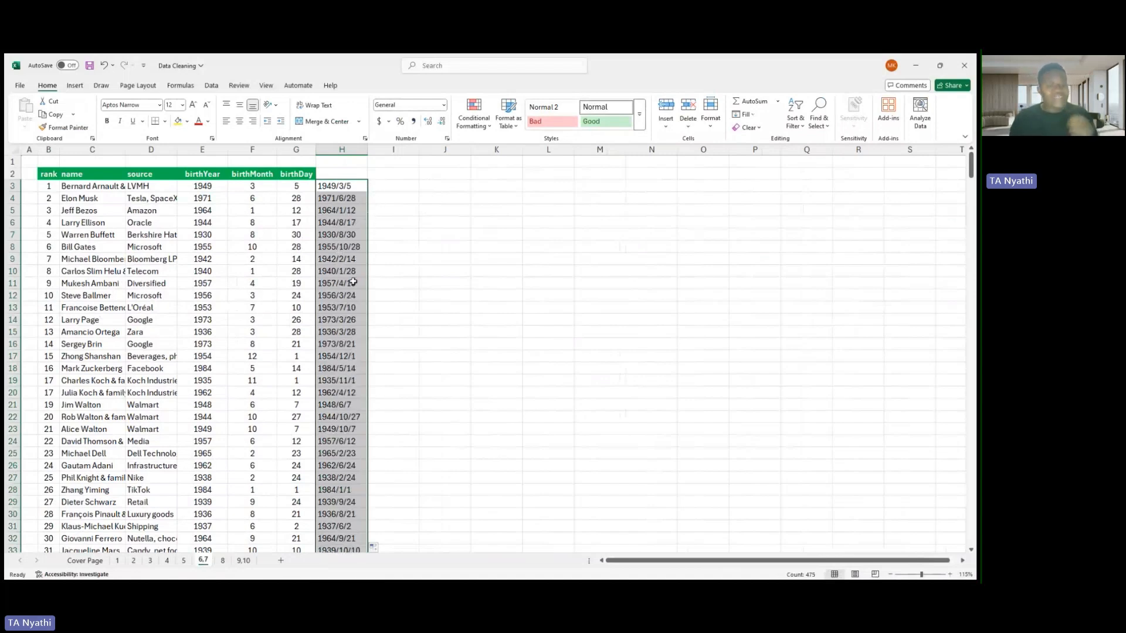
left_click(381, 186)
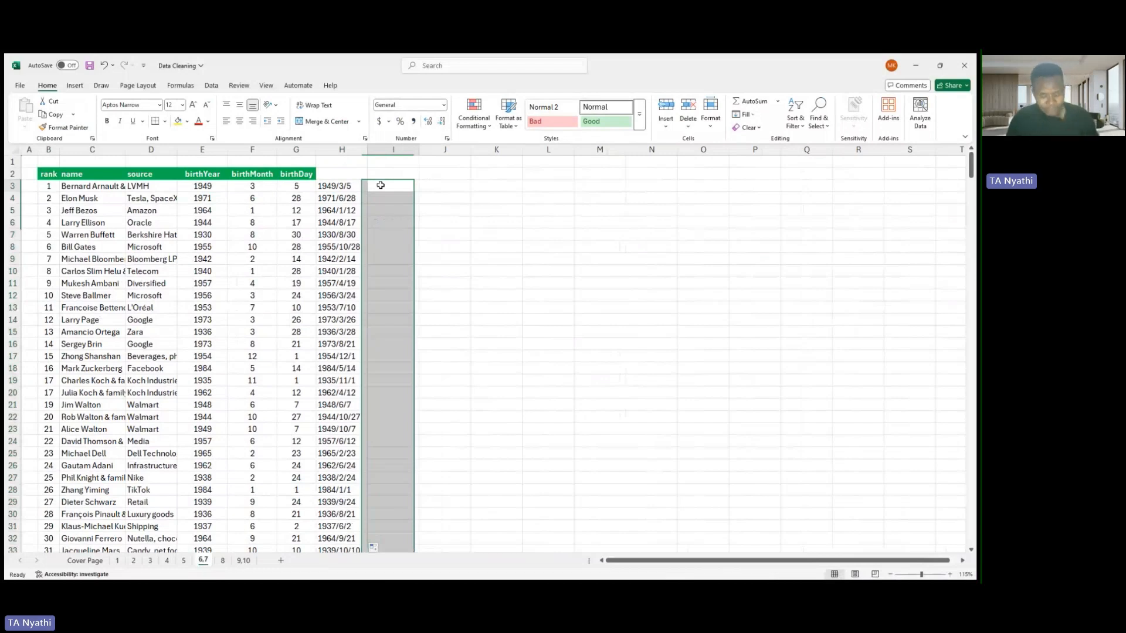
left_click(381, 186)
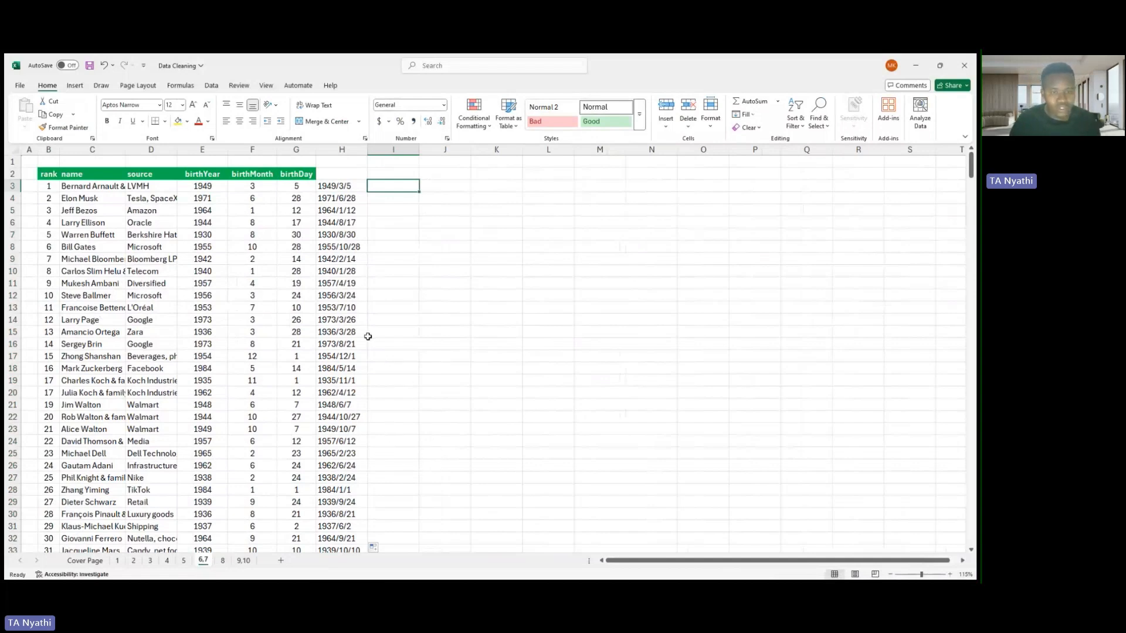
- Enter today's date in I2 with the formula =today()
left_click(388, 172)
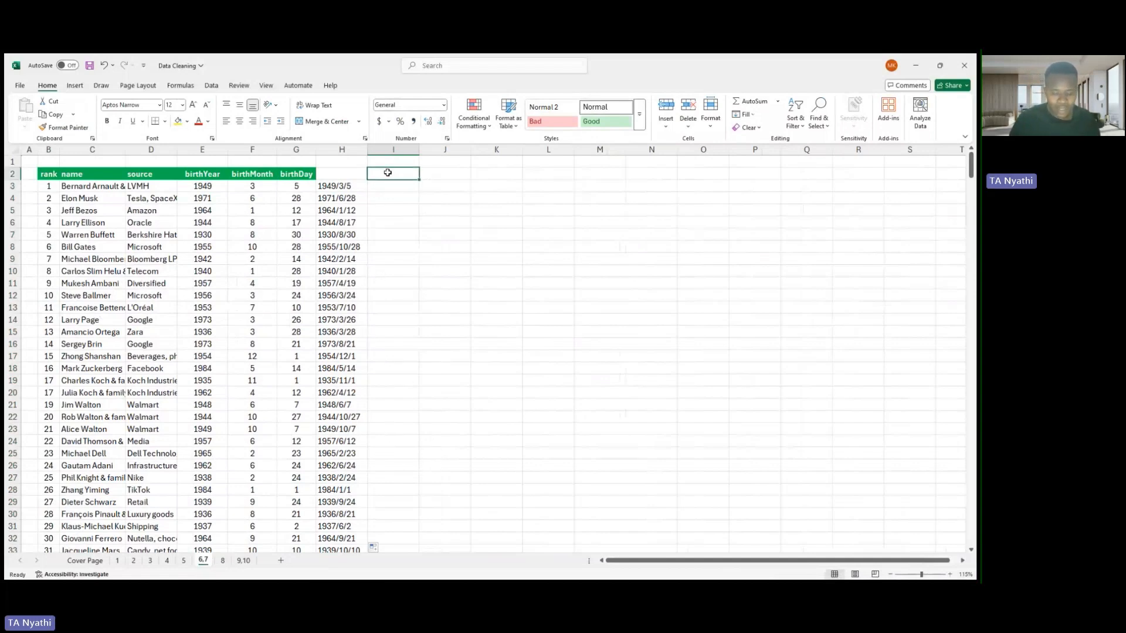
type("=")
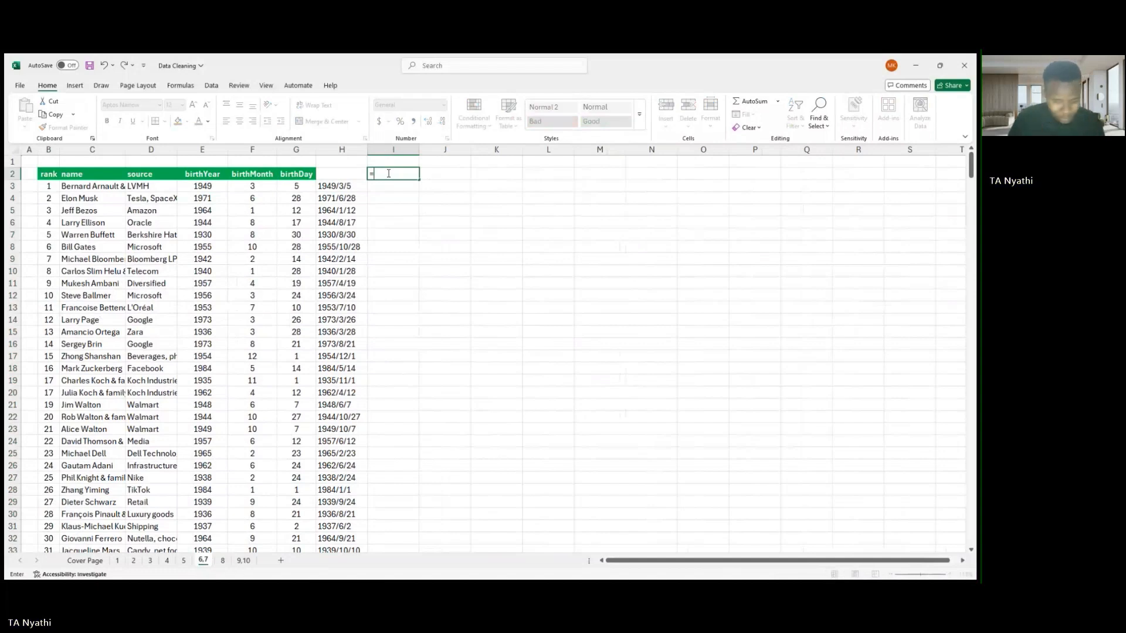
type("tod")
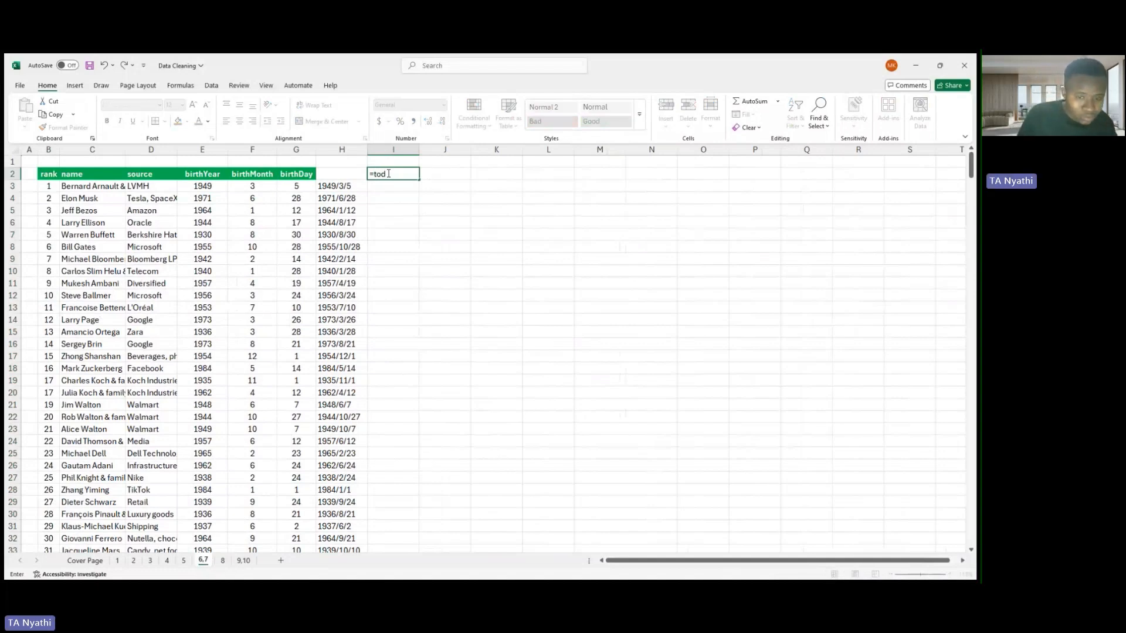
type("ay")
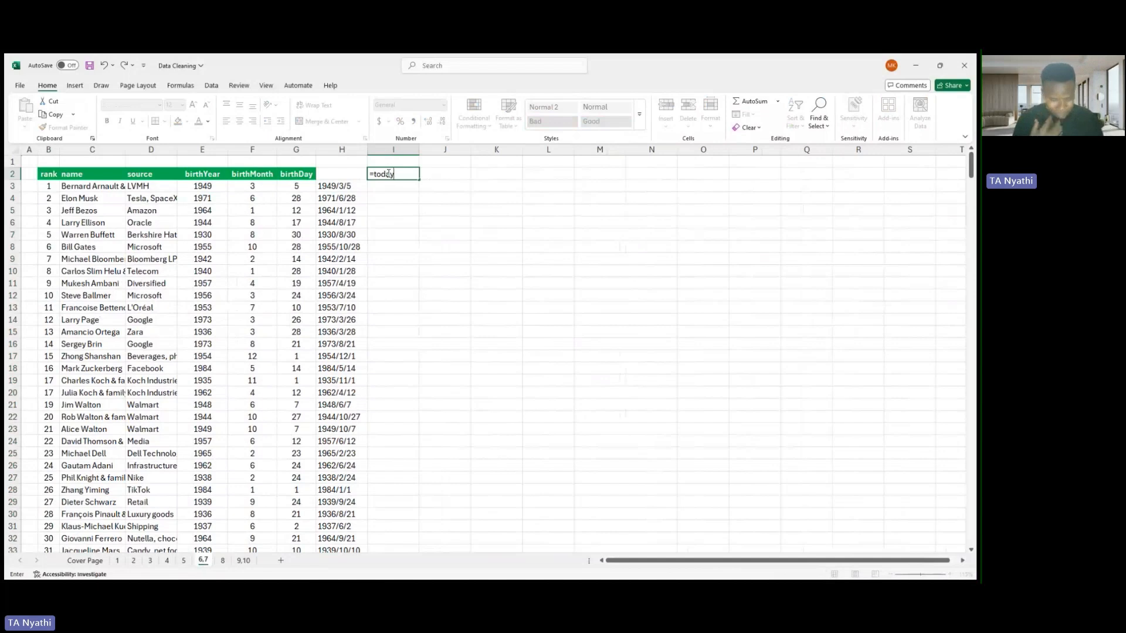
type("()")
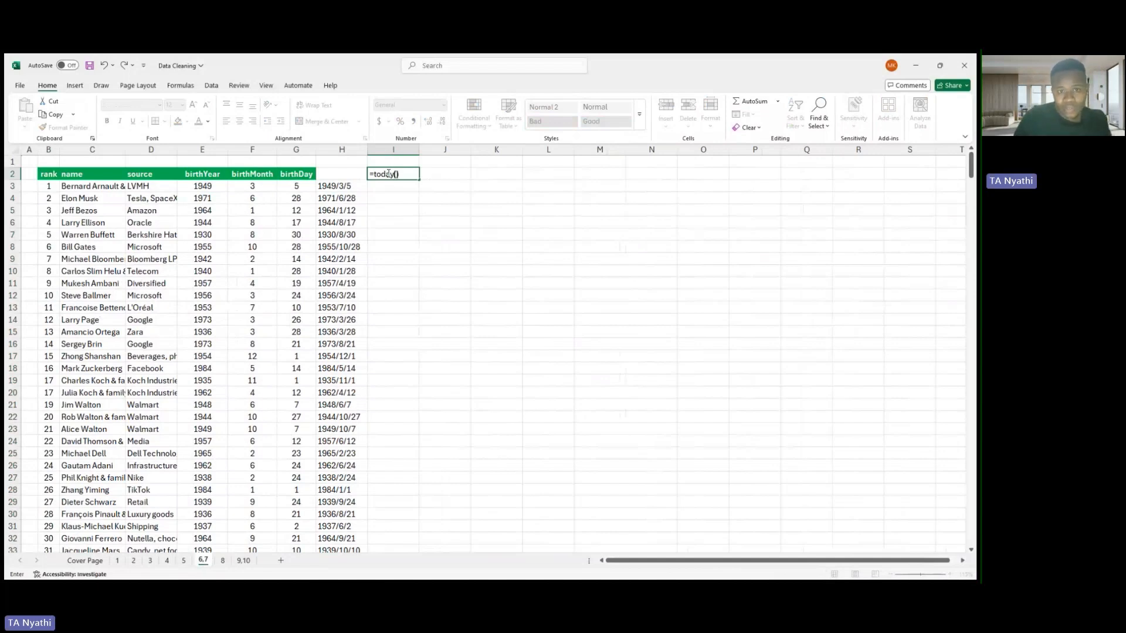
key("Return")
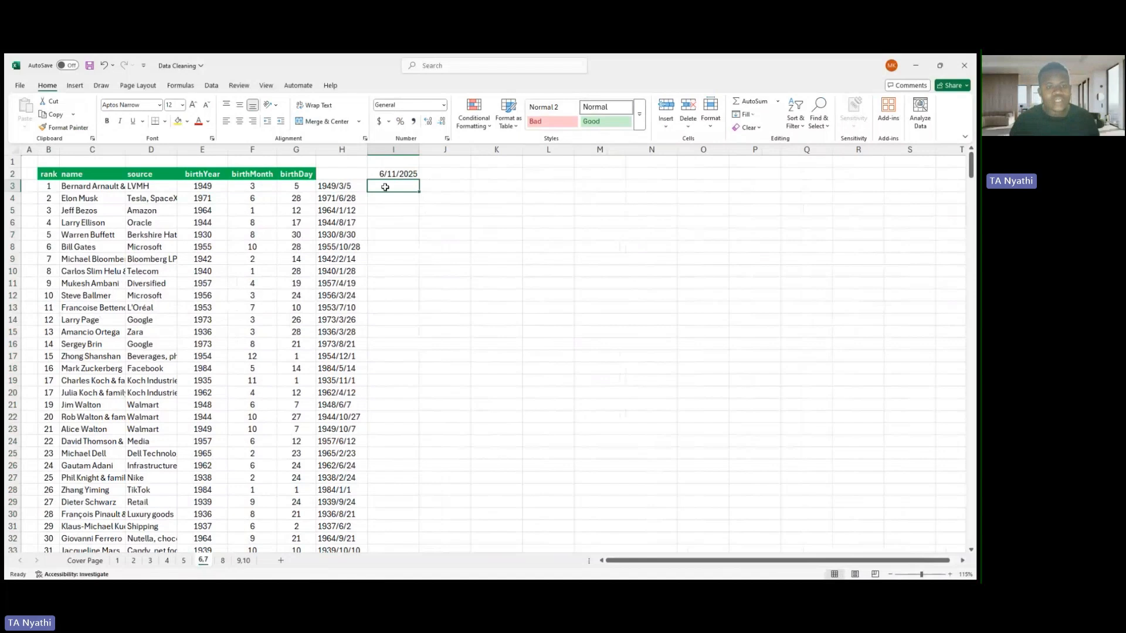
- In I3, convert the joined date text in H3 to a date serial number with DATEVALUE
double_click(385, 187)
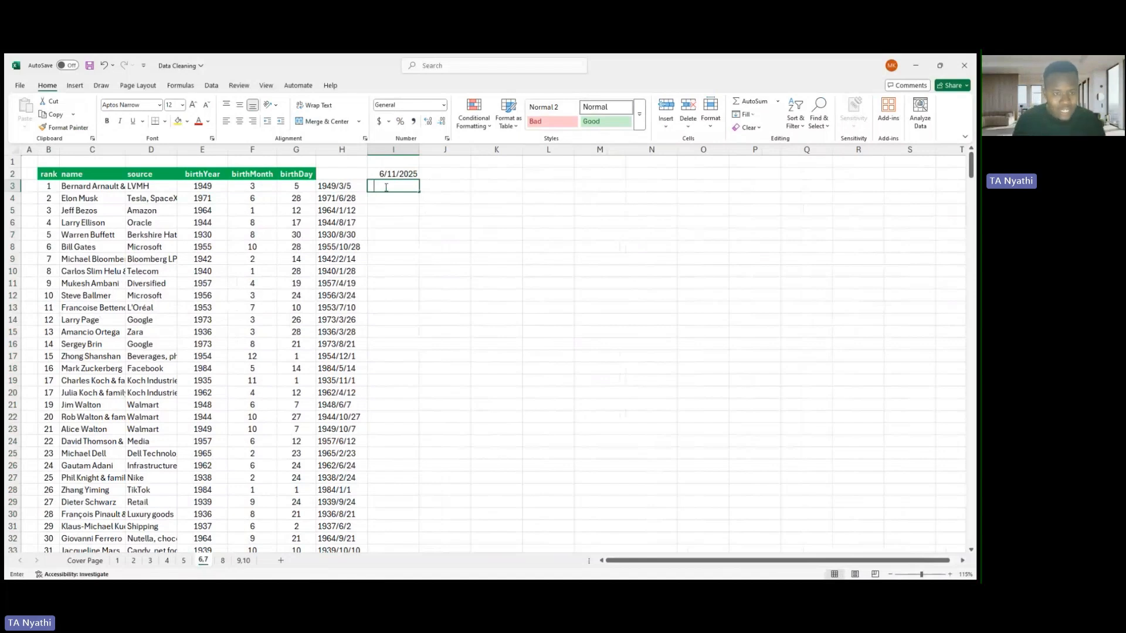
type("=")
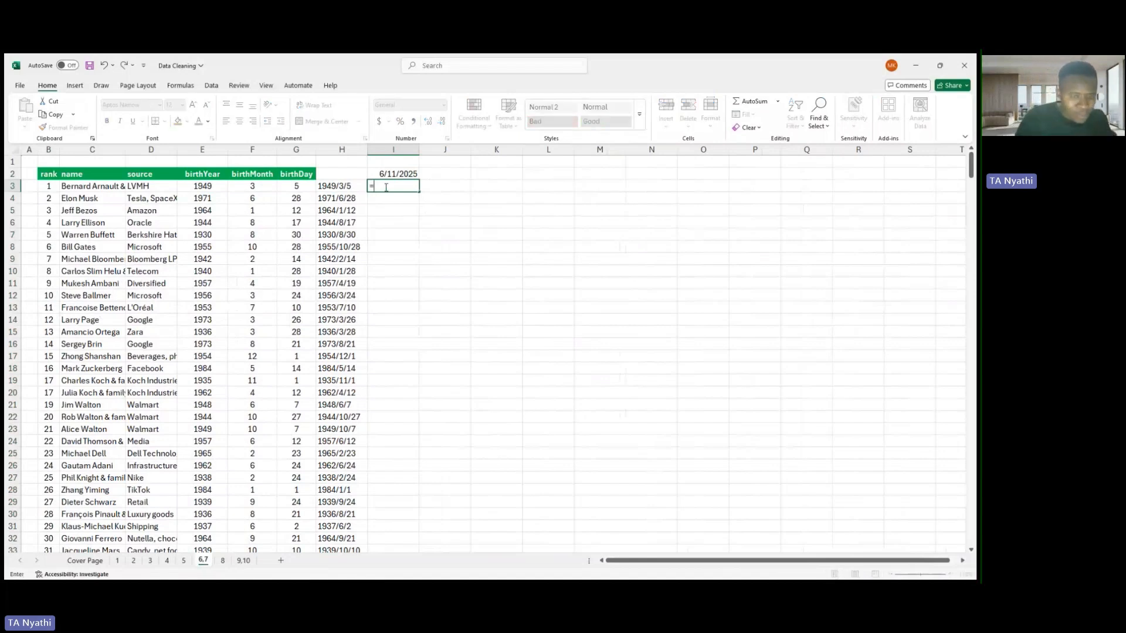
type("d")
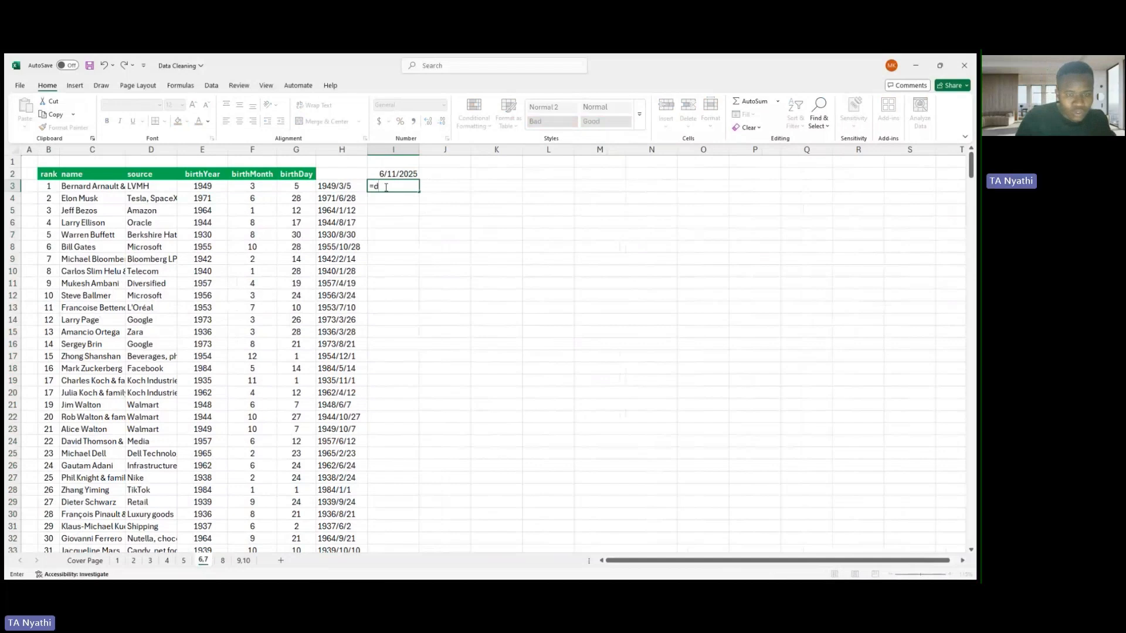
type("ate")
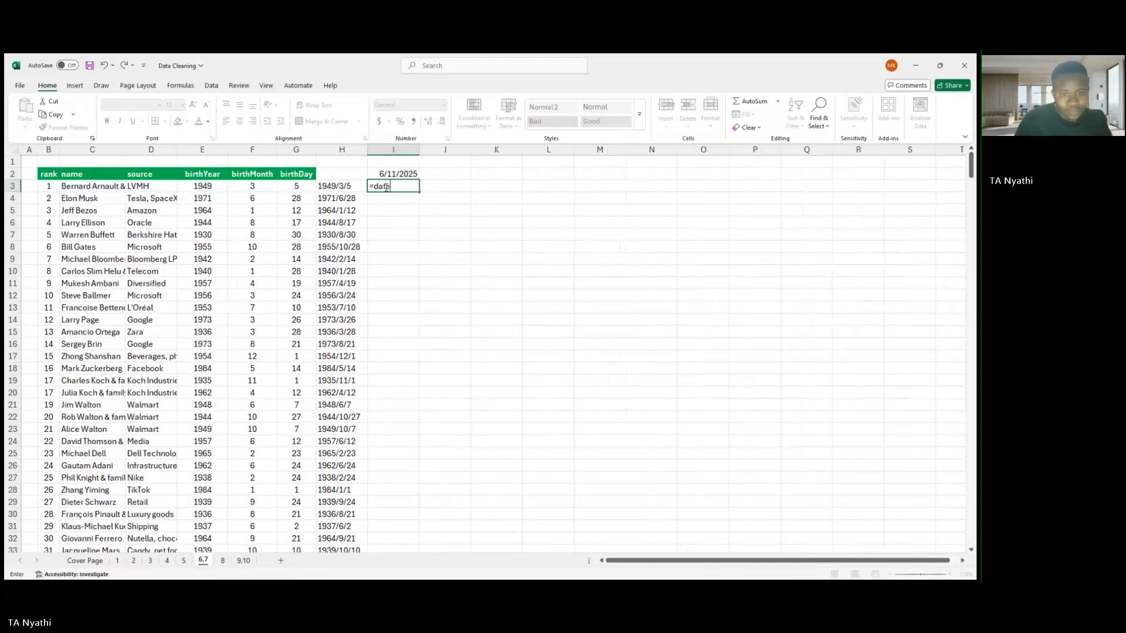
double_click(396, 210)
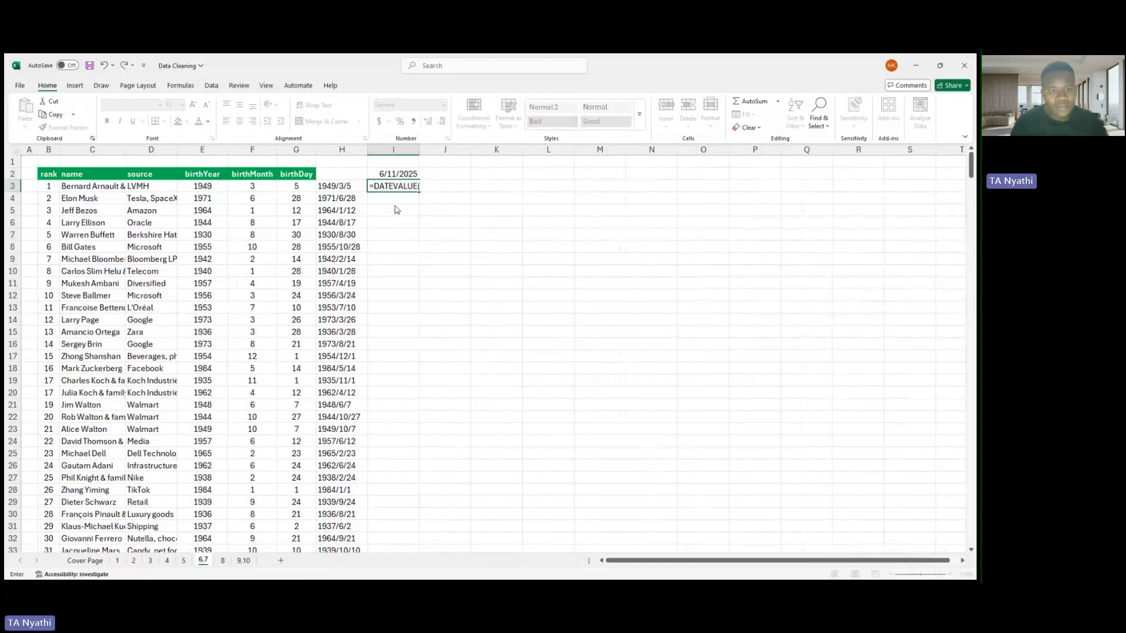
left_click(338, 186)
key("Return")
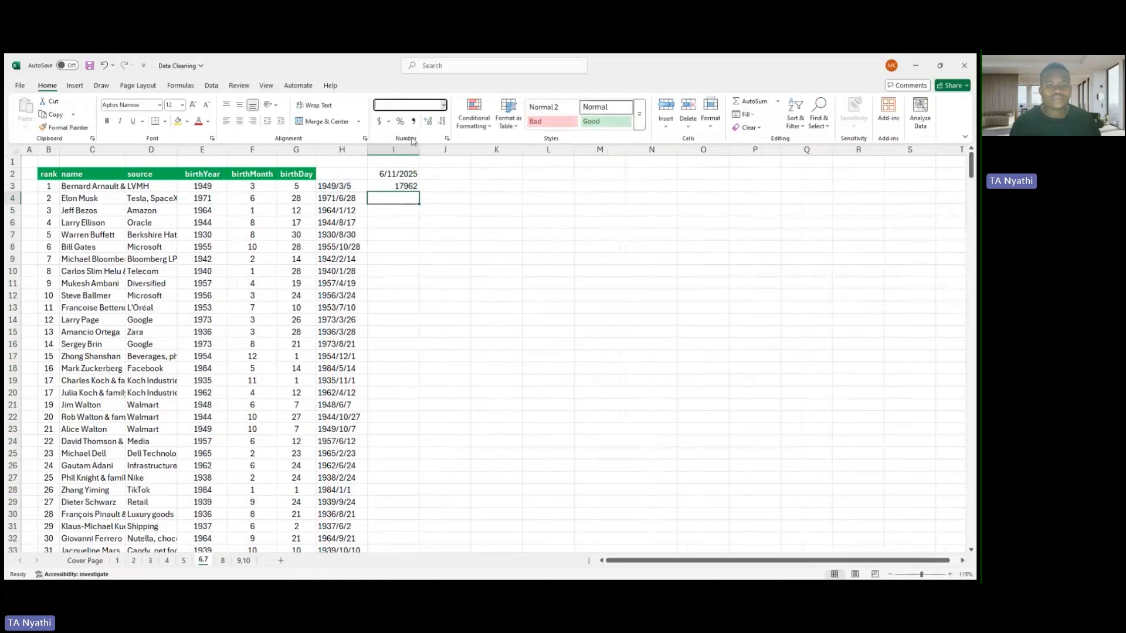
- Format the DATEVALUE result in I3 as a long date showing weekday, month, day and year
left_click(405, 187)
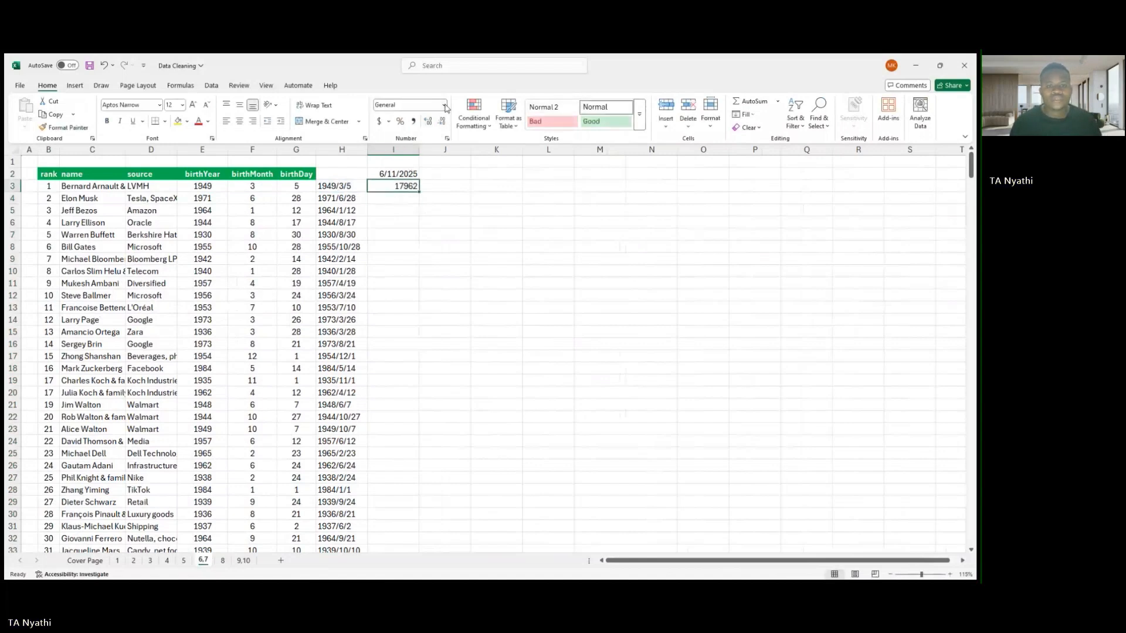
left_click(428, 167)
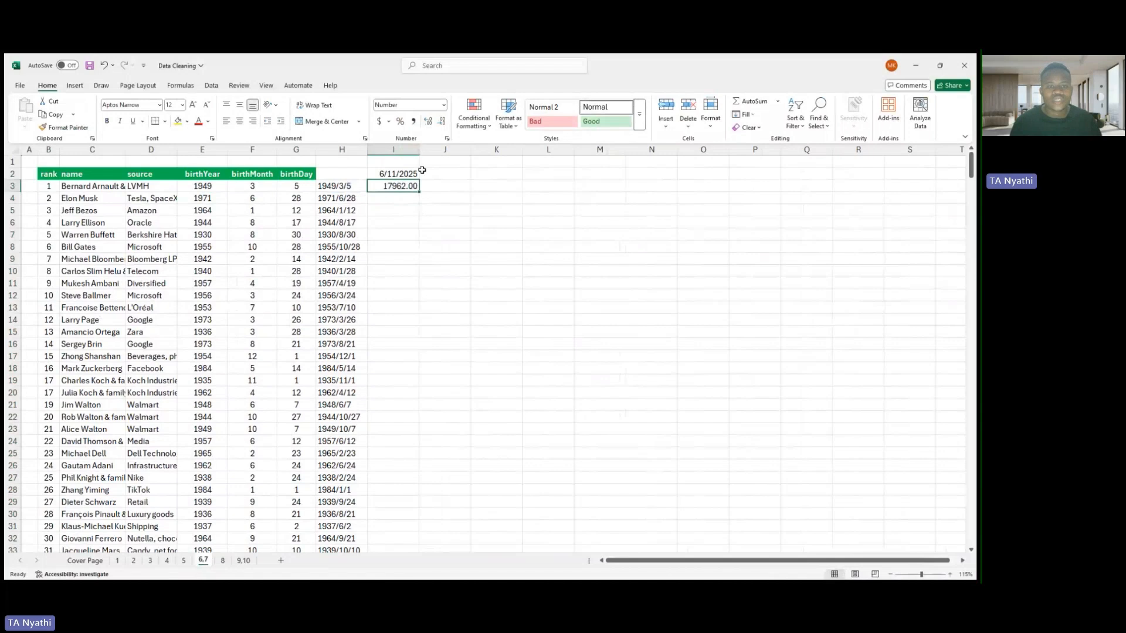
left_click(445, 109)
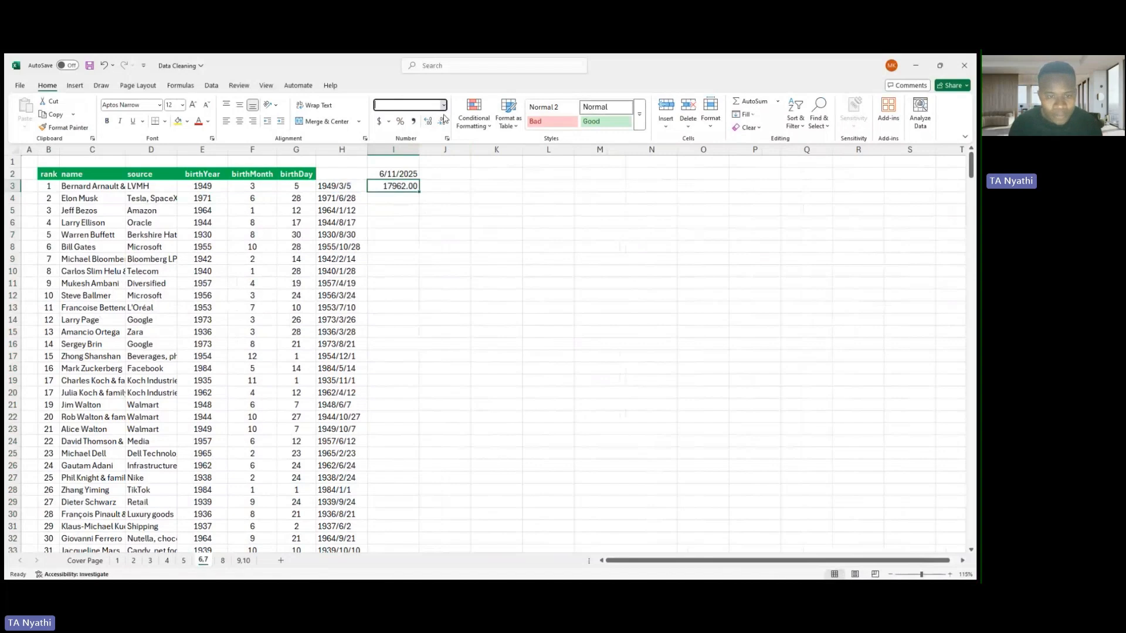
left_click(429, 245)
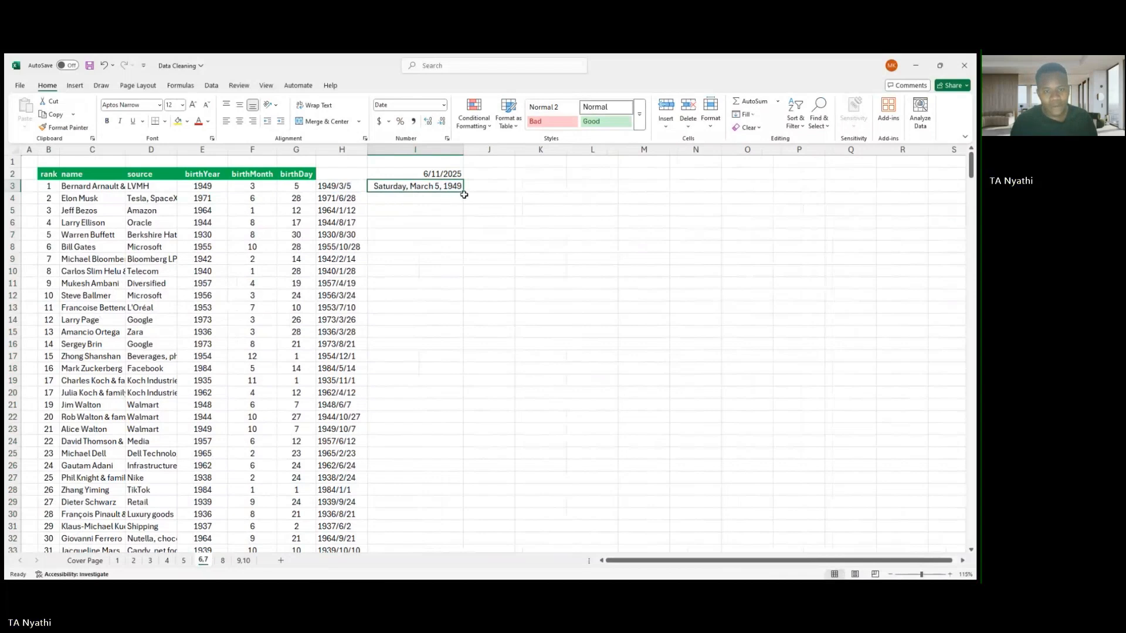
- Fill the date formula from I3 down for all records and auto-fit column I's width
double_click(463, 194)
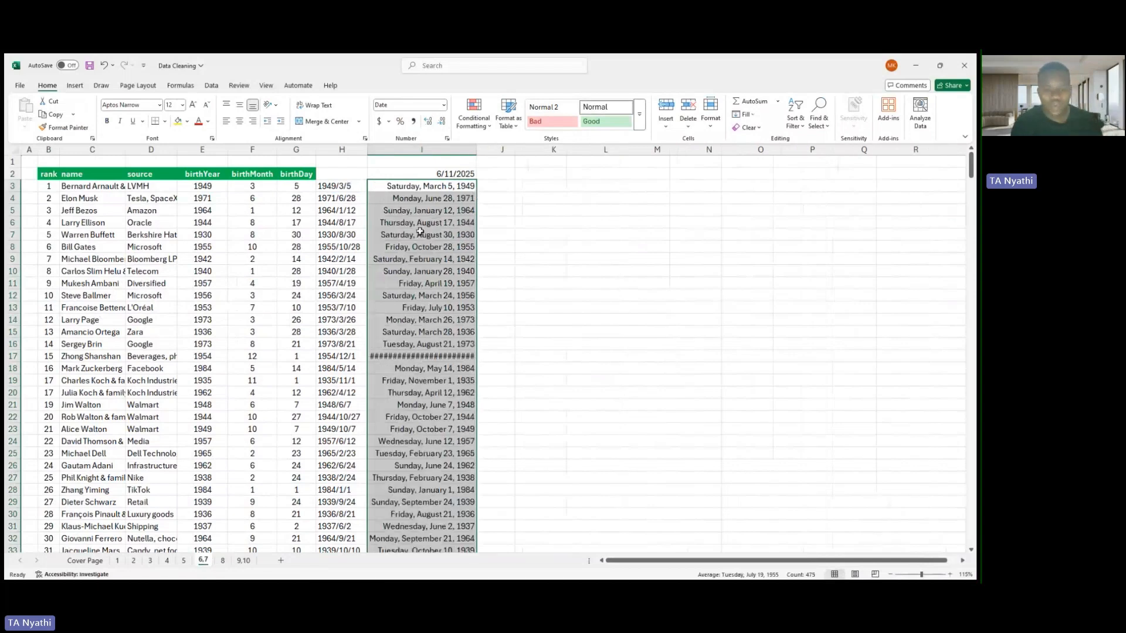
double_click(478, 153)
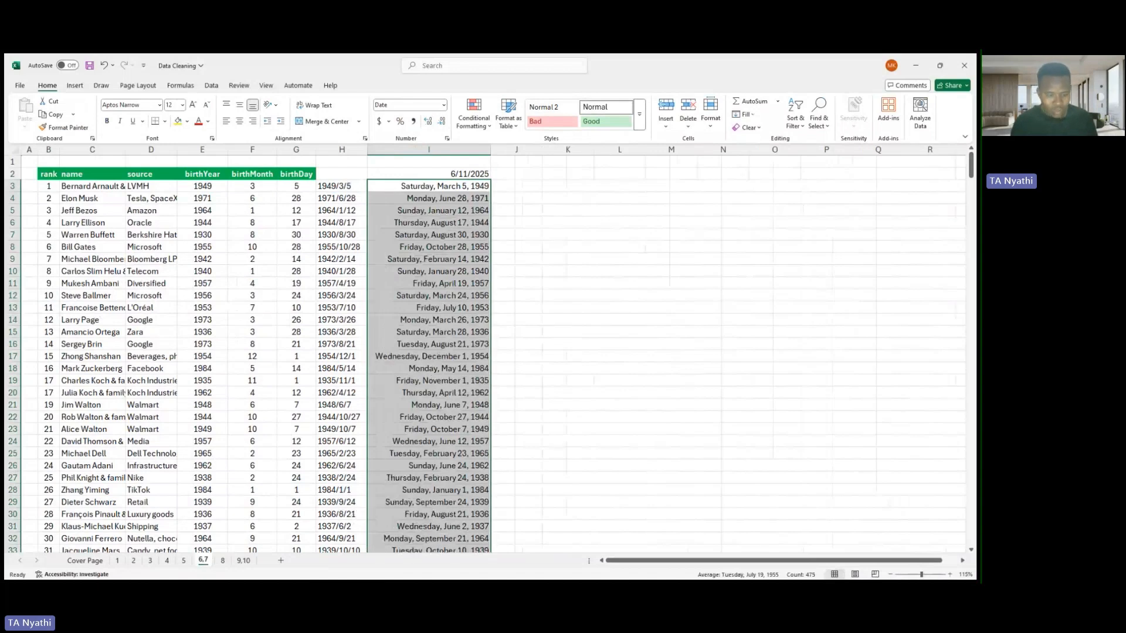
left_click(223, 566)
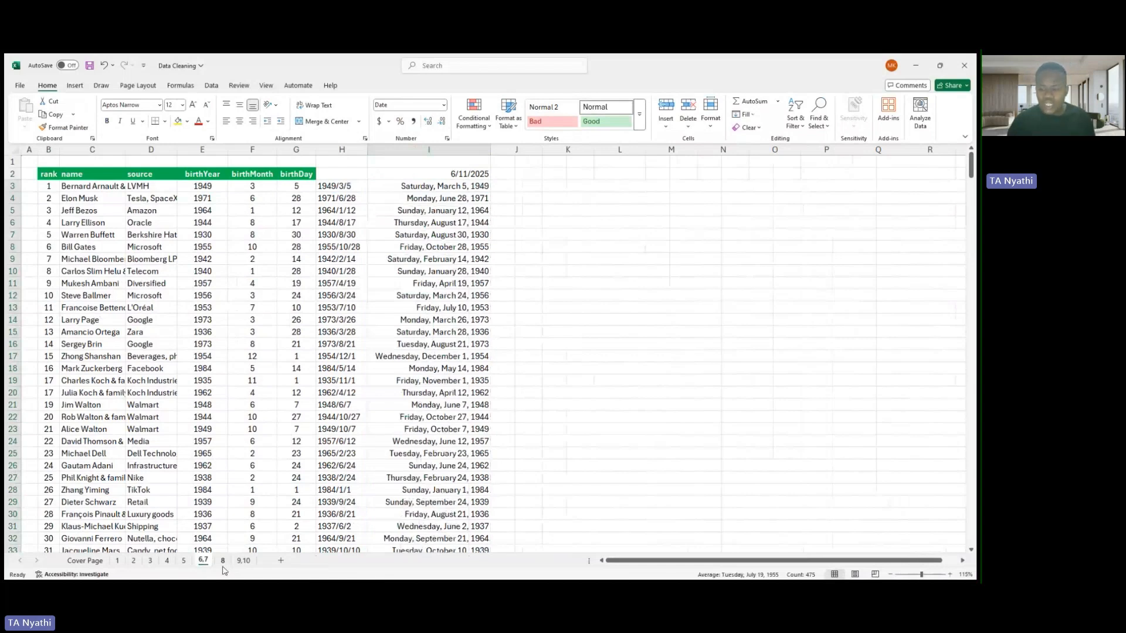
- On sheet 8, load the employee table with ID, Name, Region and Email columns into Power Query as a table/range source
left_click(223, 561)
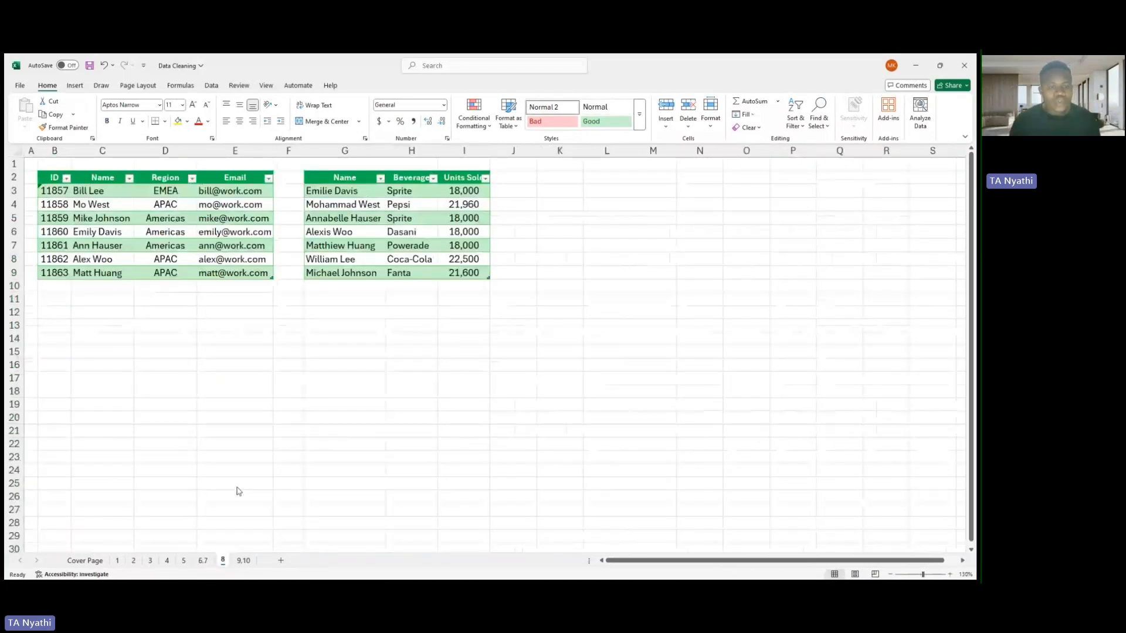
left_click(205, 338)
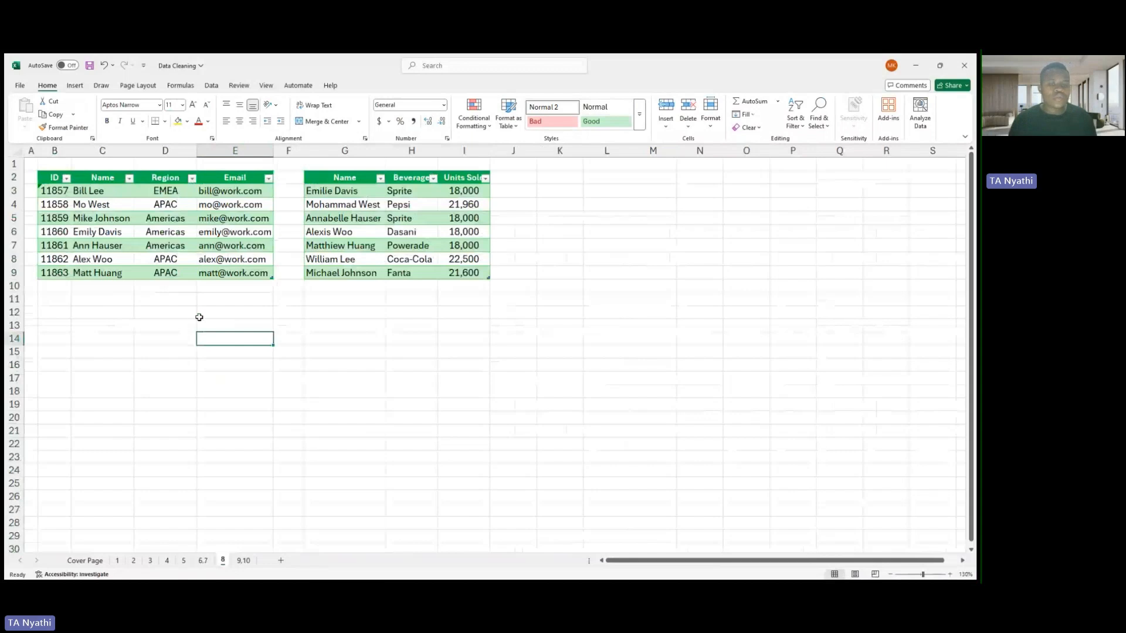
left_click(176, 245)
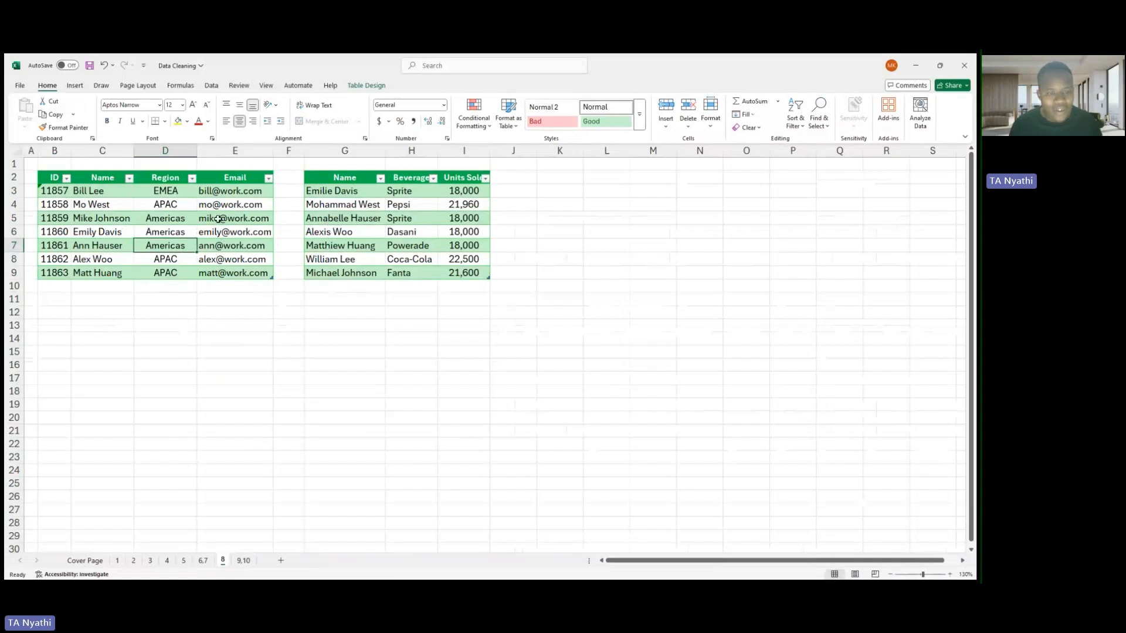
left_click(144, 223)
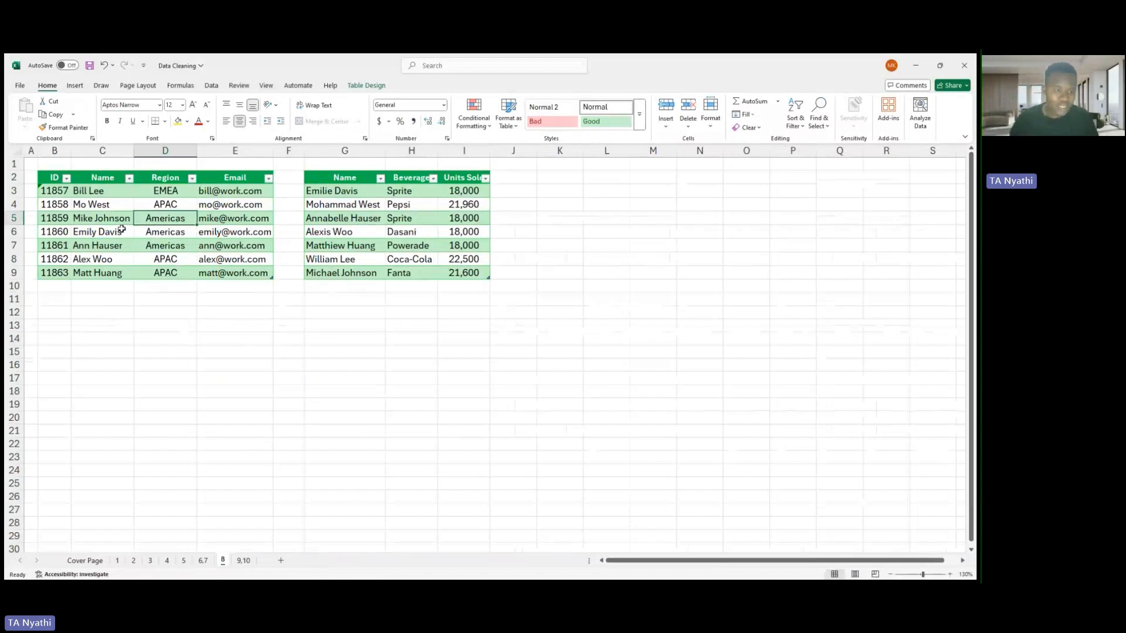
left_click(123, 230)
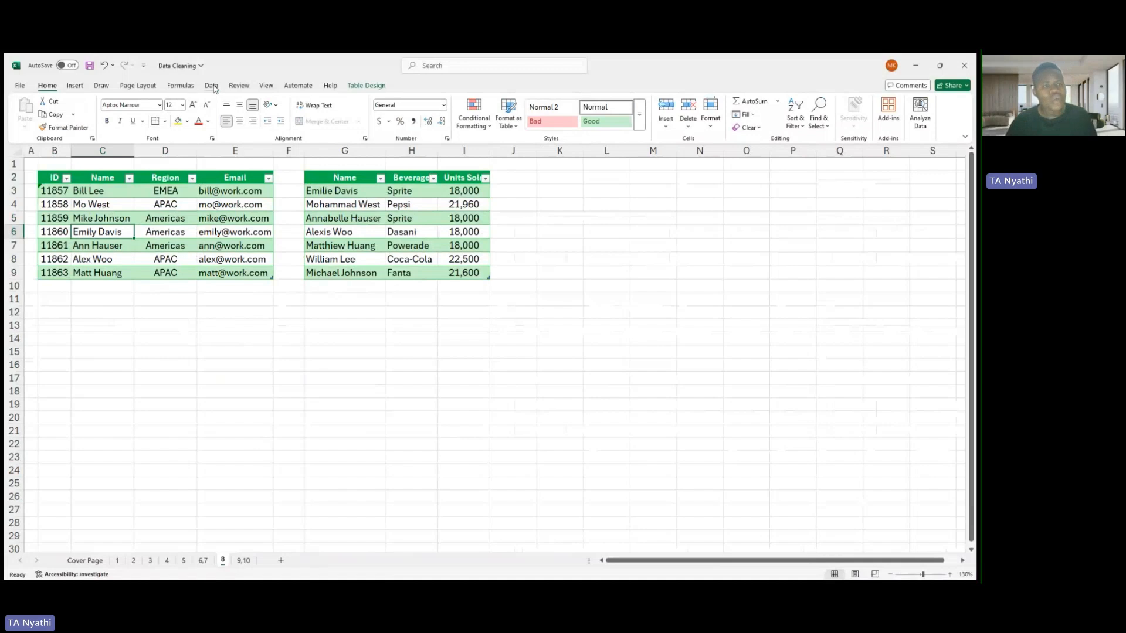
left_click(212, 86)
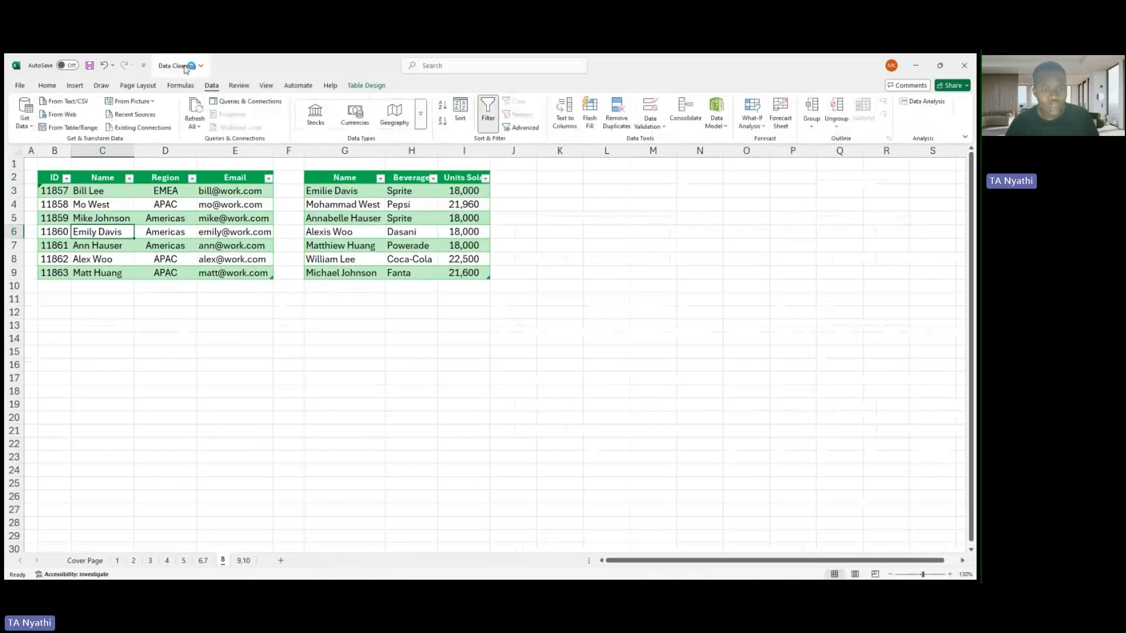
left_click(61, 129)
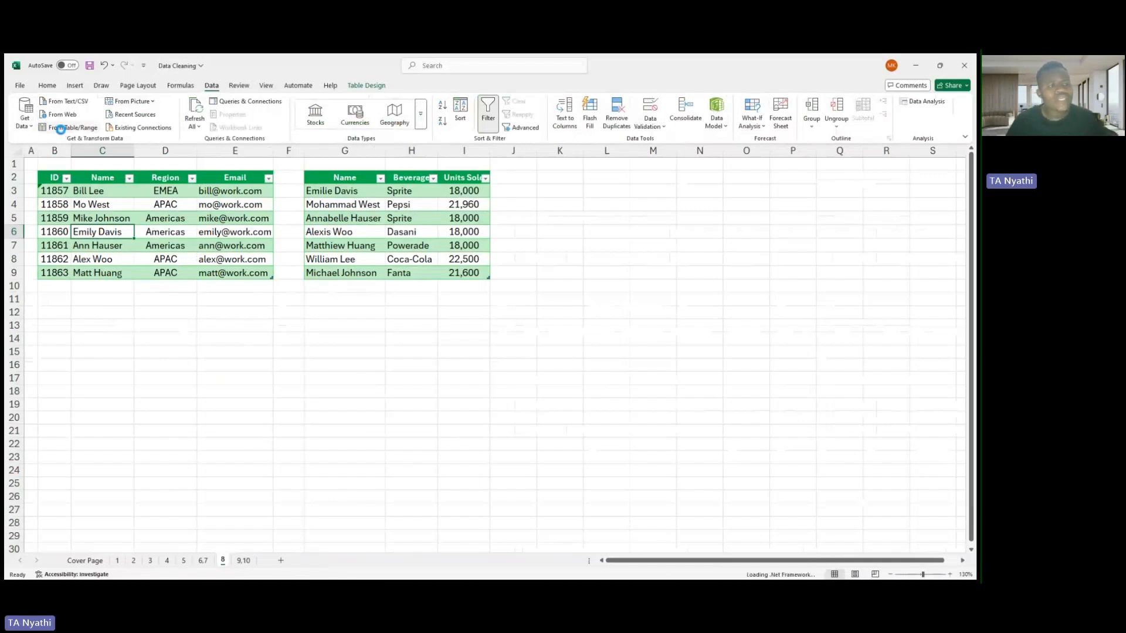